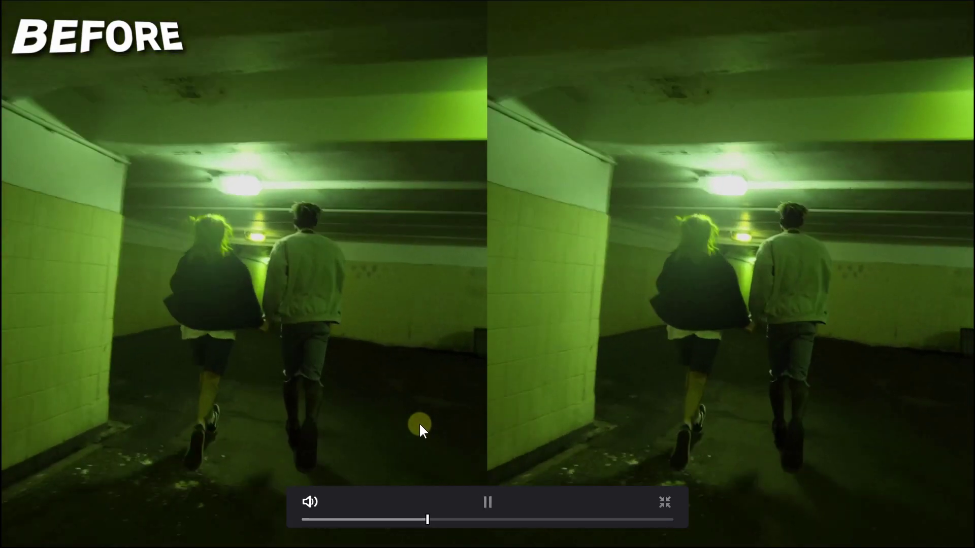
Play back the unstabilized tunnel, field and jogging footage full screen, replaying sections to examine the camera shake
click(419, 423)
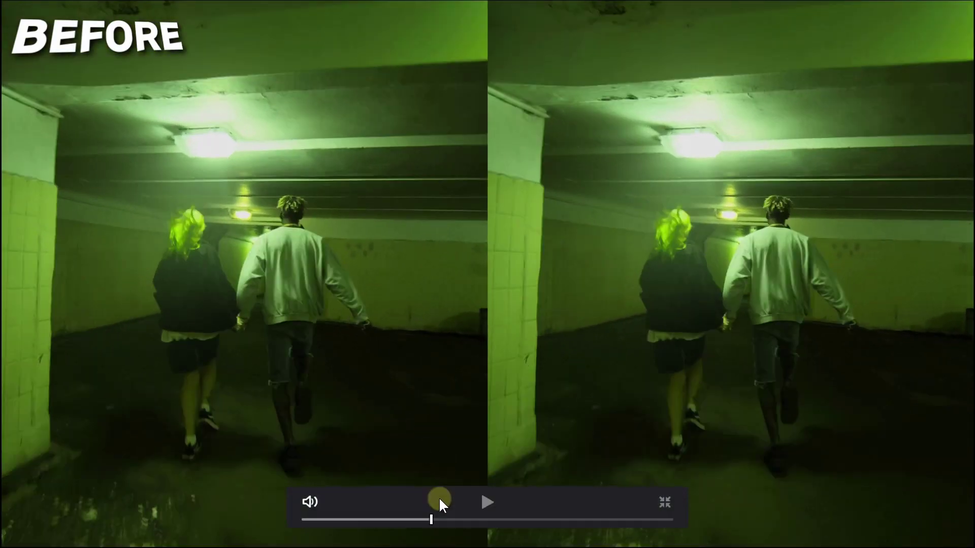
drag(433, 521, 459, 521)
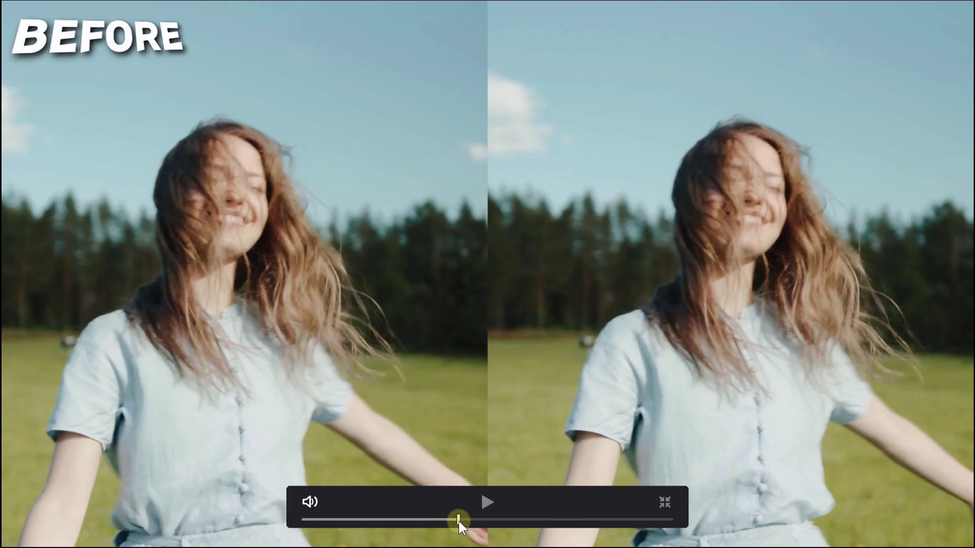
click(458, 478)
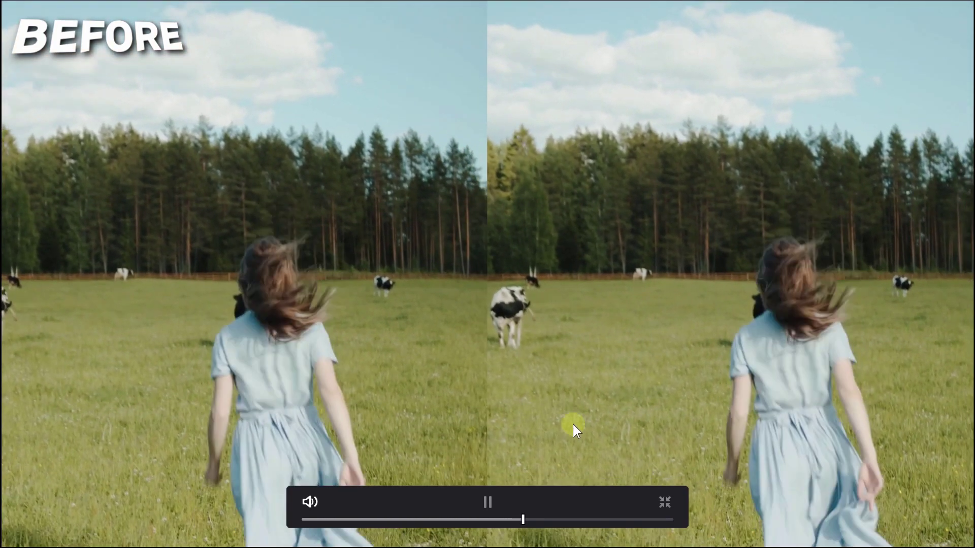
key(space)
drag(524, 520, 508, 522)
key(space)
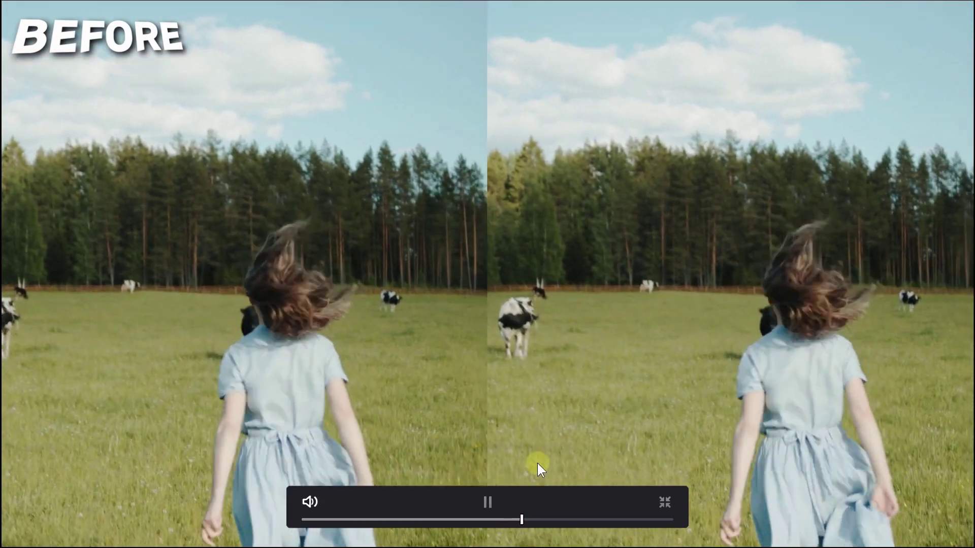
click(600, 521)
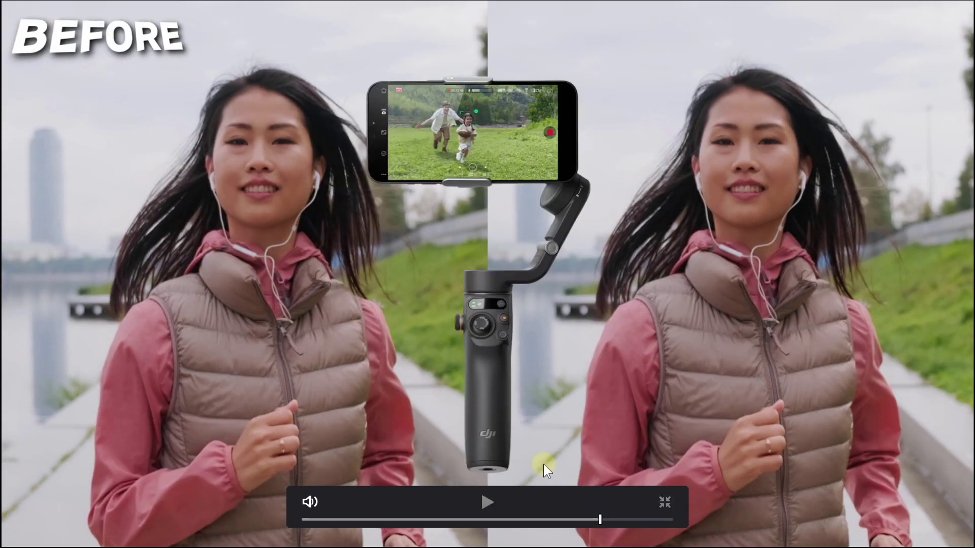
key(space)
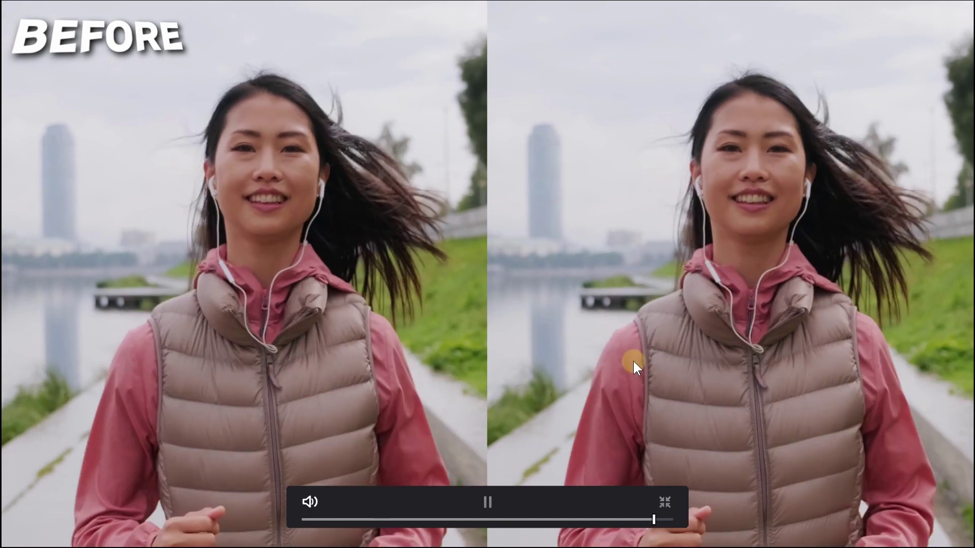
drag(649, 519, 608, 514)
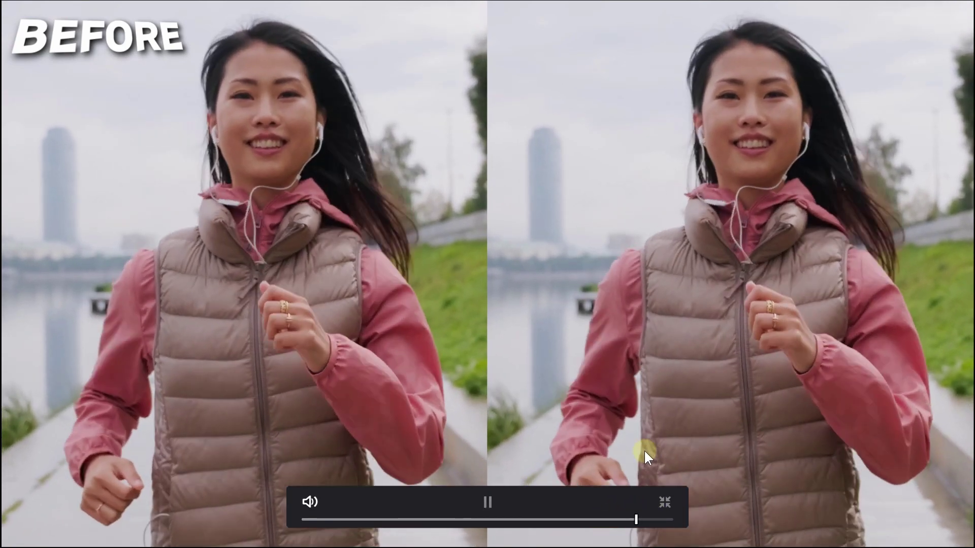
drag(634, 519, 617, 521)
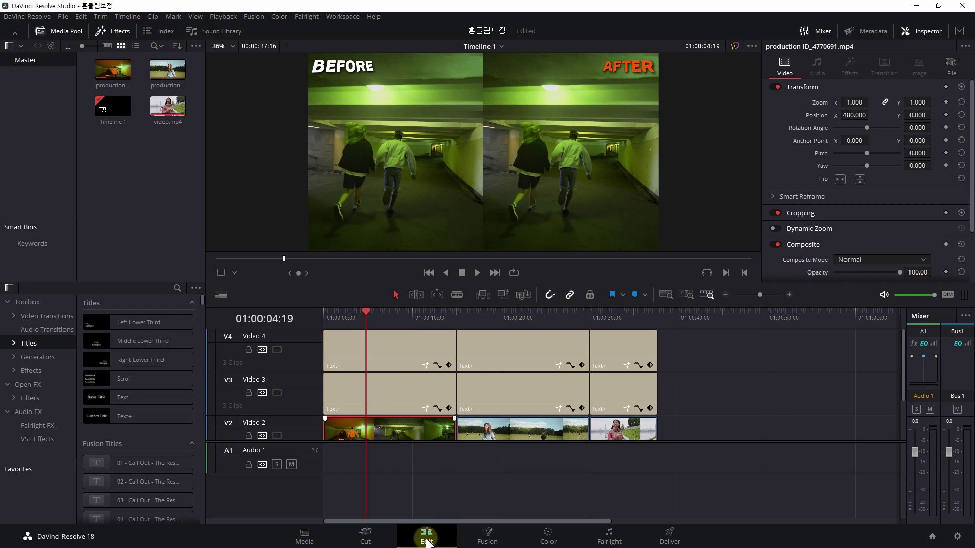
Examine where stabilization is offered: the clip's Stabilization settings, the Color page's tracker stabilizer and the Fusion page
scroll(818, 193, down, 3)
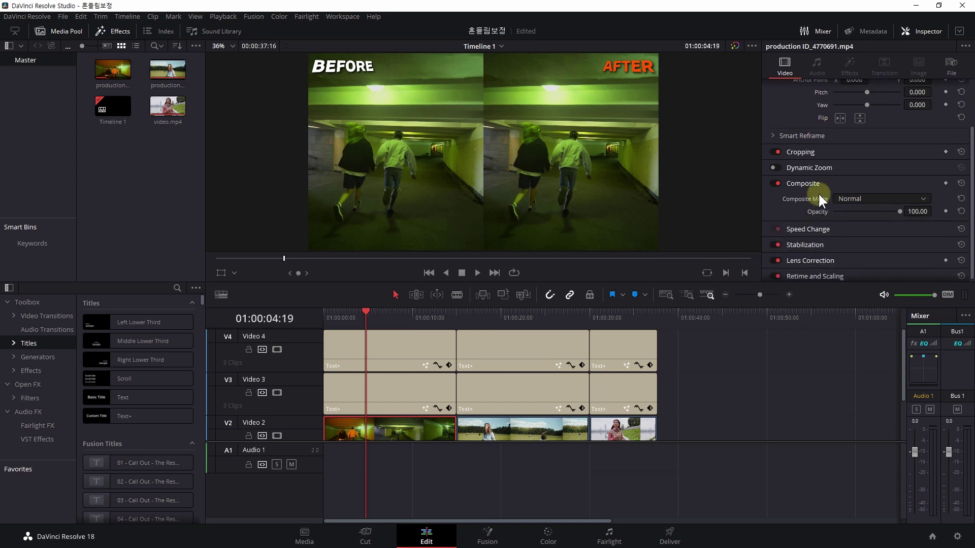
click(809, 240)
click(548, 537)
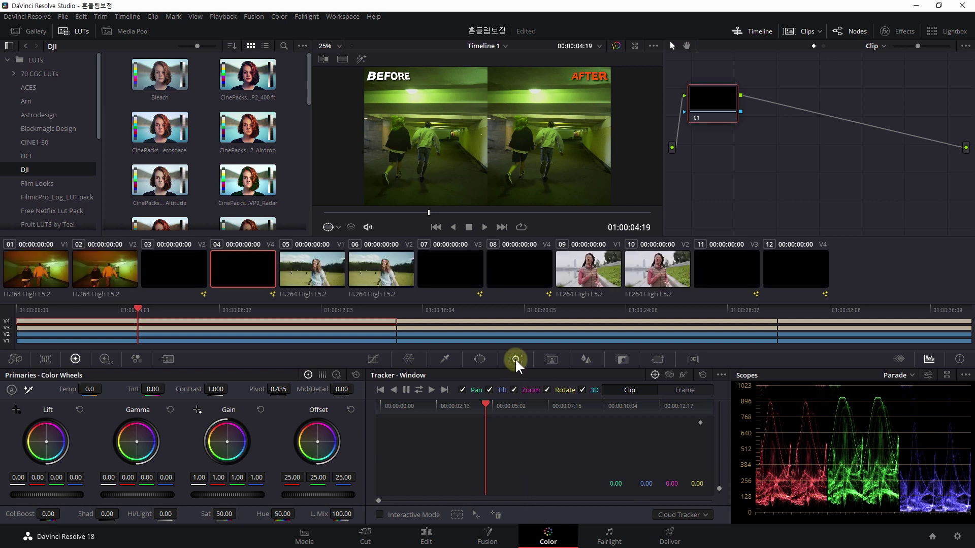
click(669, 376)
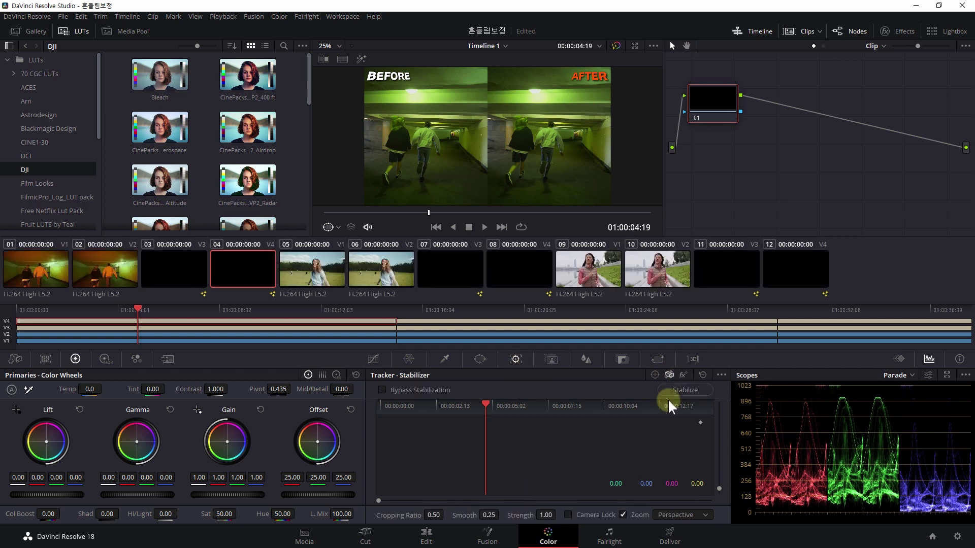
click(485, 538)
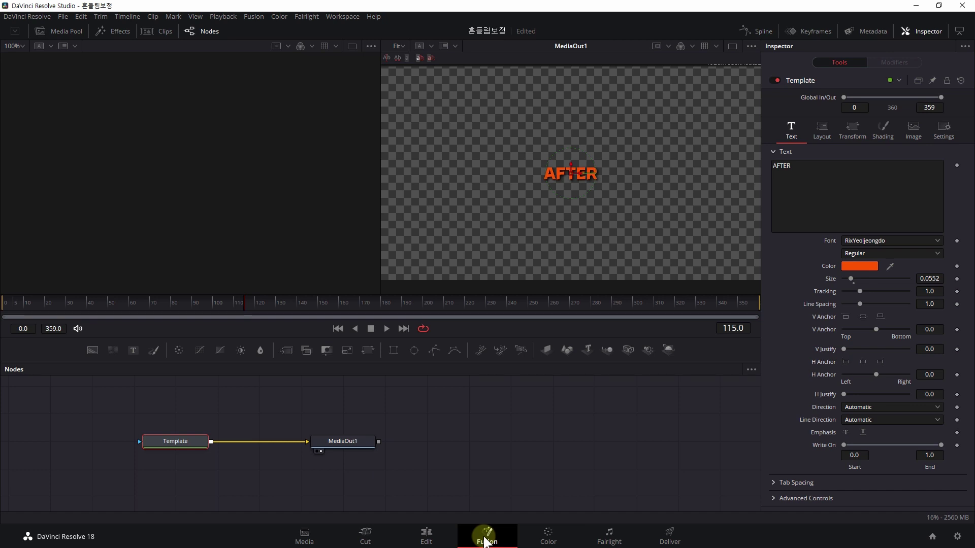
Return to the Edit page, select the first tunnel clip on Video 2 and bring up its Stabilization settings
click(427, 536)
drag(413, 316, 357, 346)
click(376, 436)
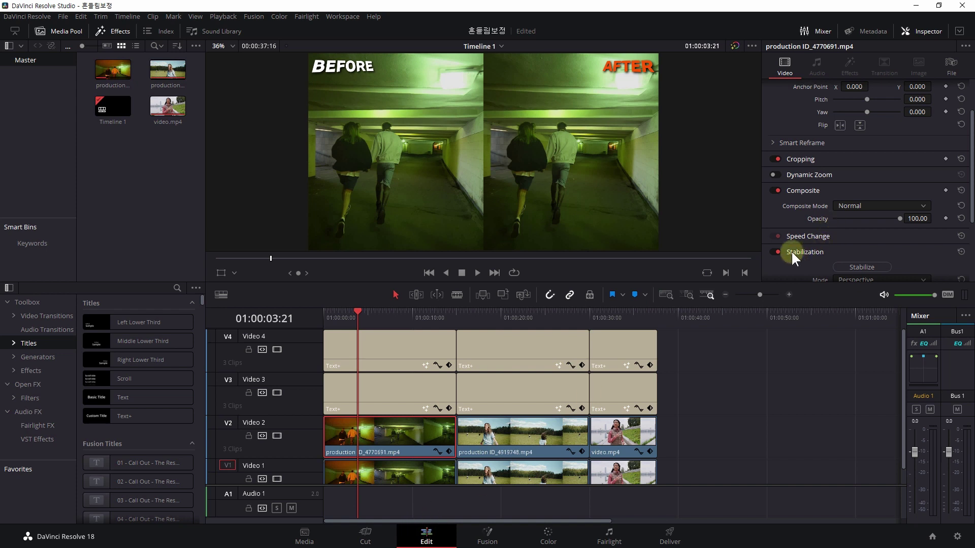
scroll(812, 247, down, 3)
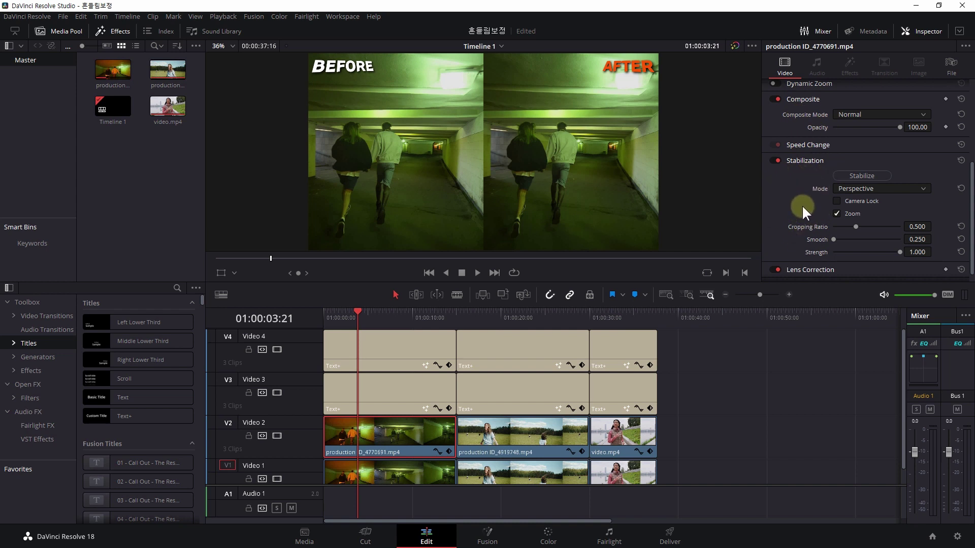
scroll(802, 200, down, 1)
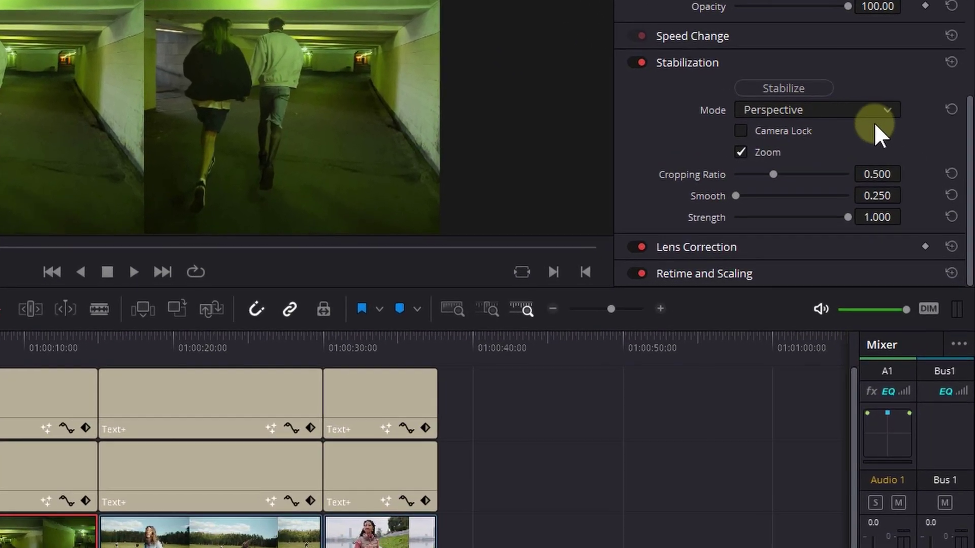
Stabilize the tunnel clip in Perspective mode and play the before/after comparison full screen
click(886, 107)
click(874, 109)
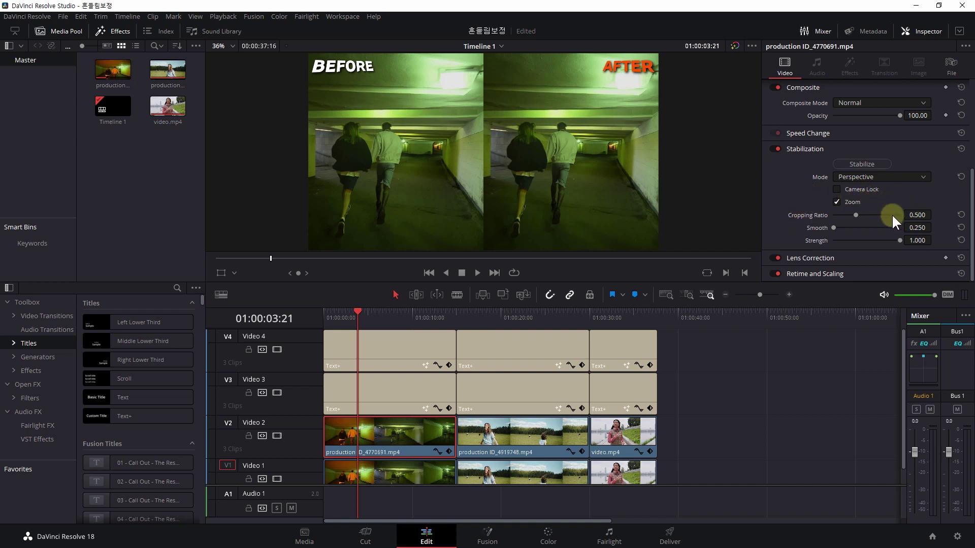
click(878, 162)
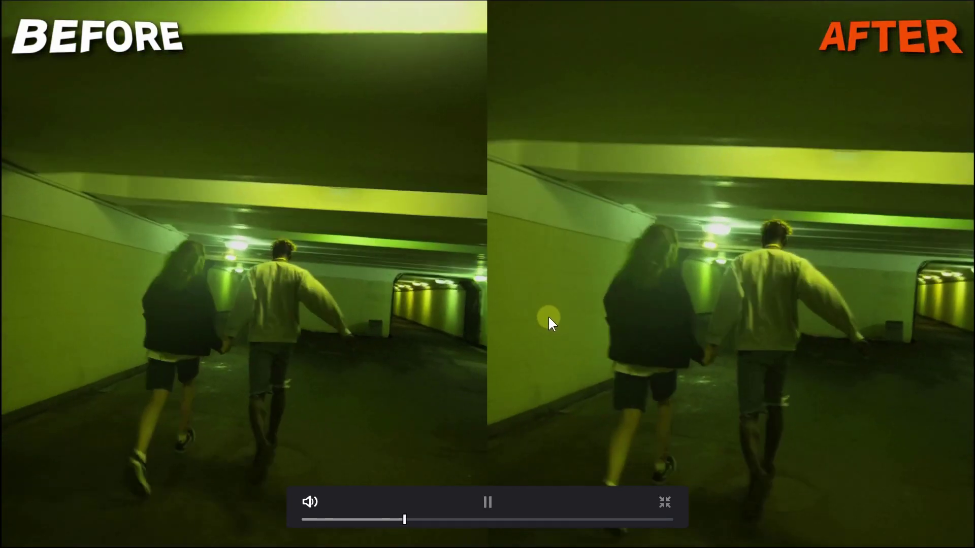
click(547, 318)
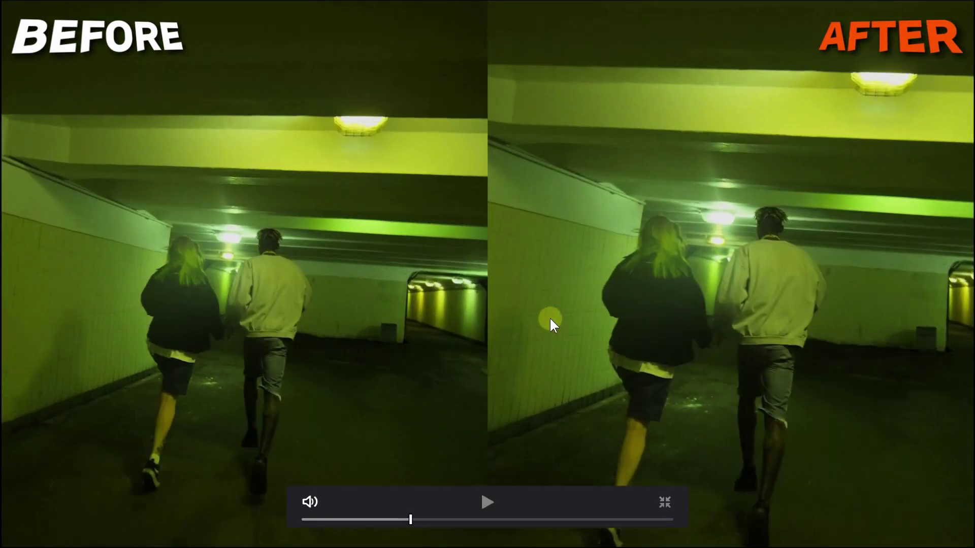
click(549, 317)
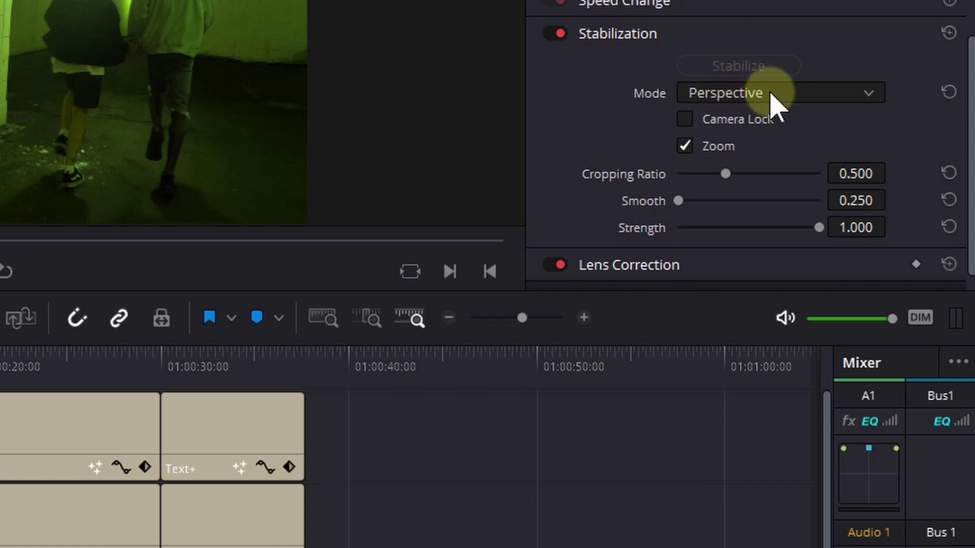
Change the tunnel clip's stabilization mode to Similarity and stabilize it again
click(850, 94)
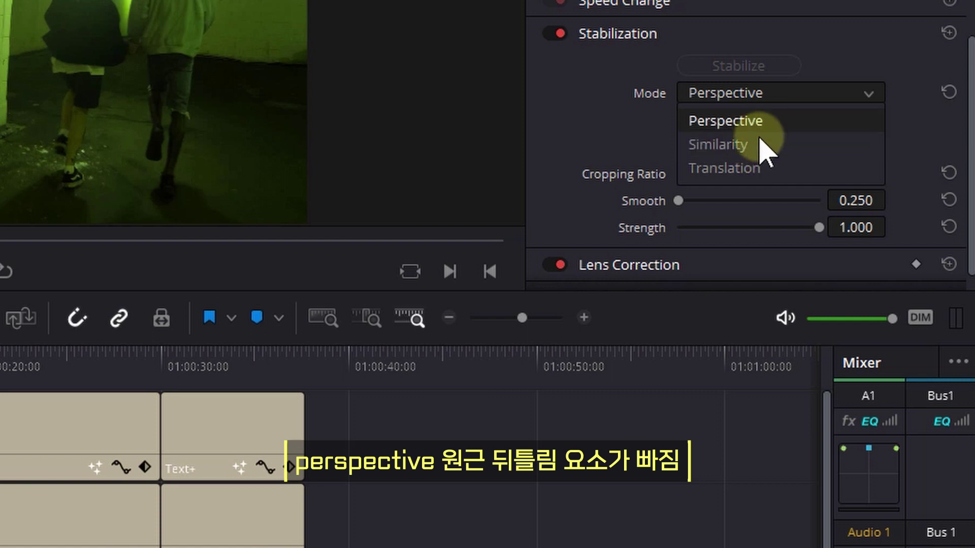
click(743, 148)
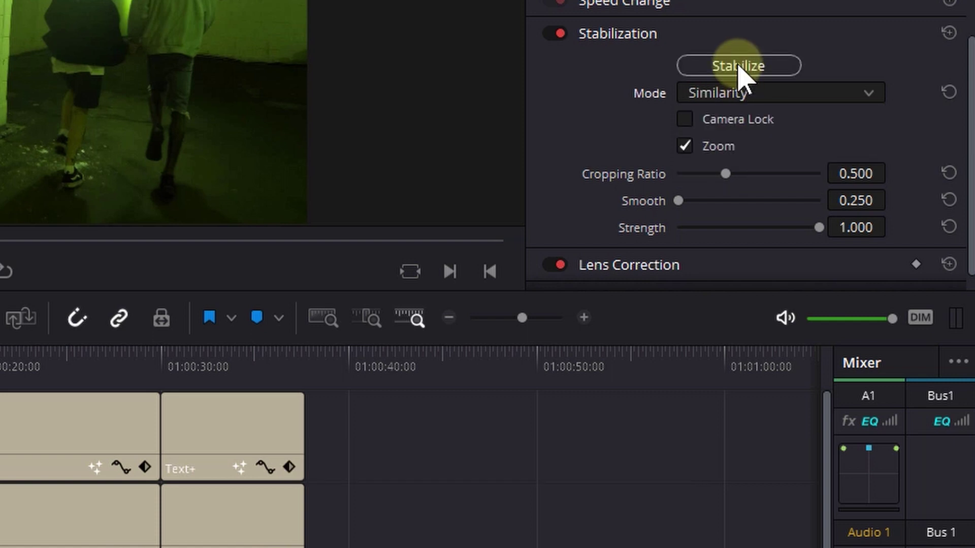
click(739, 66)
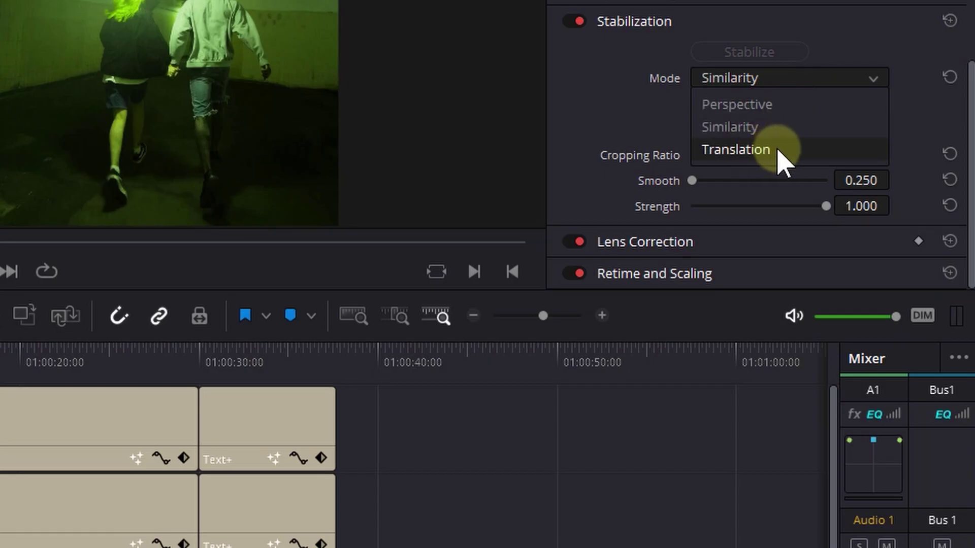
Set the tunnel clip's stabilization mode to Translation and stabilize it again
click(744, 122)
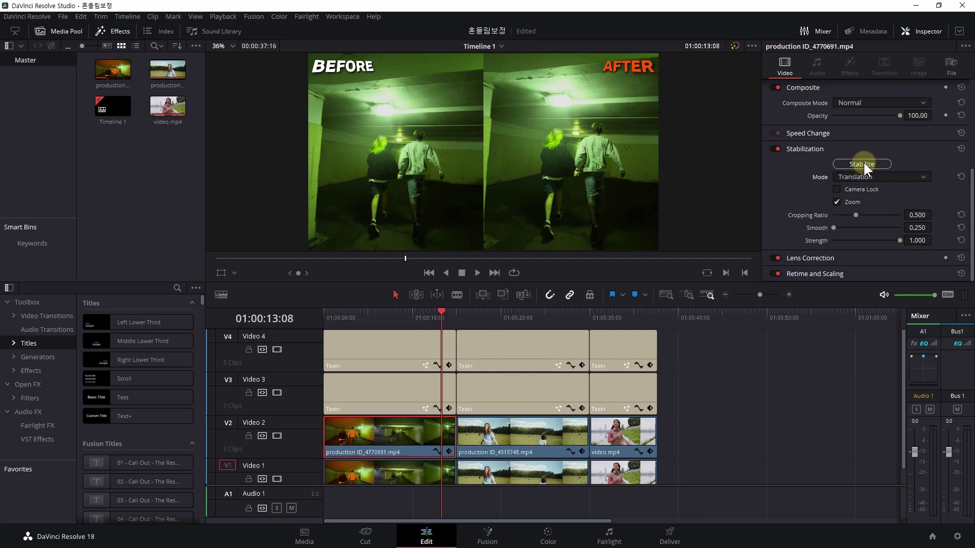
click(755, 52)
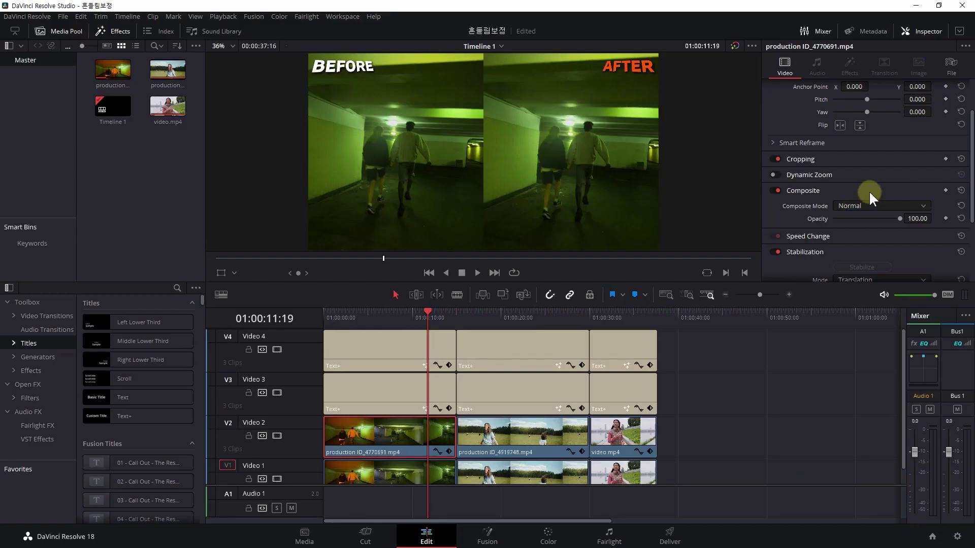
scroll(868, 190, down, 3)
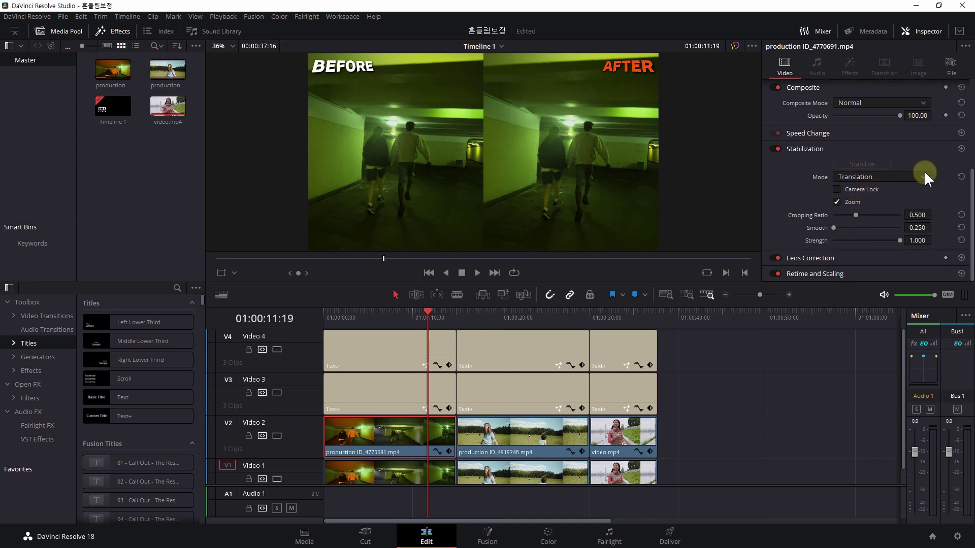
click(922, 177)
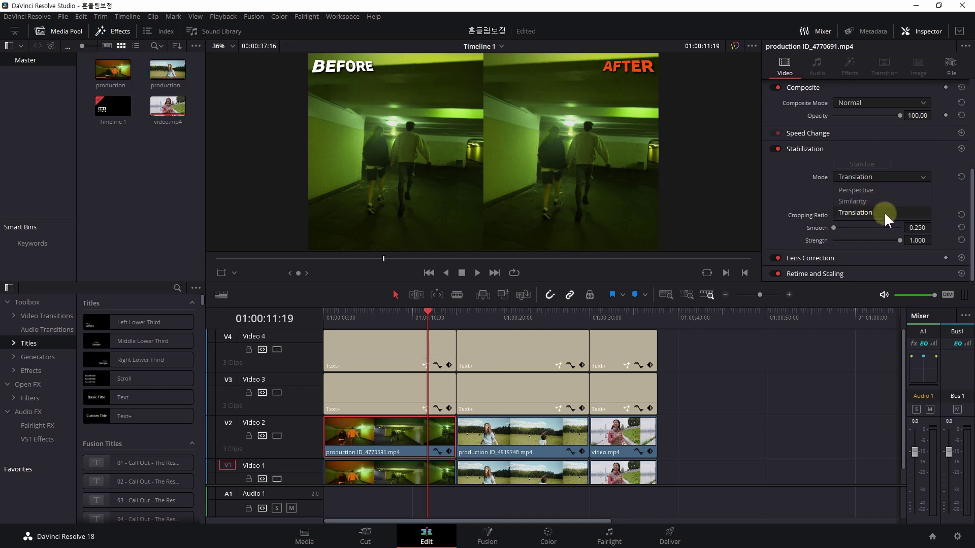
click(836, 178)
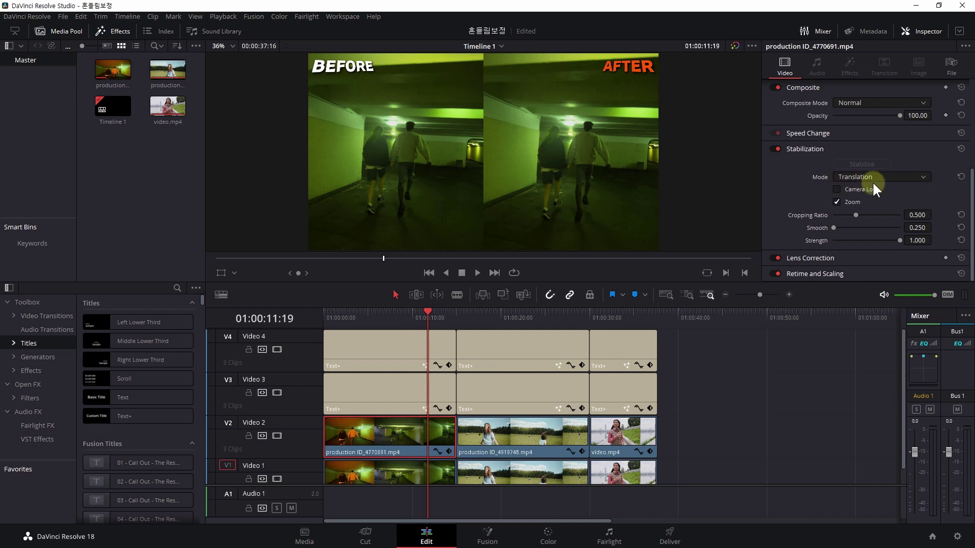
Play back the field footage in the middle of the timeline and select its clip production ID_4919748.mp4 on Video 2
drag(488, 318, 480, 344)
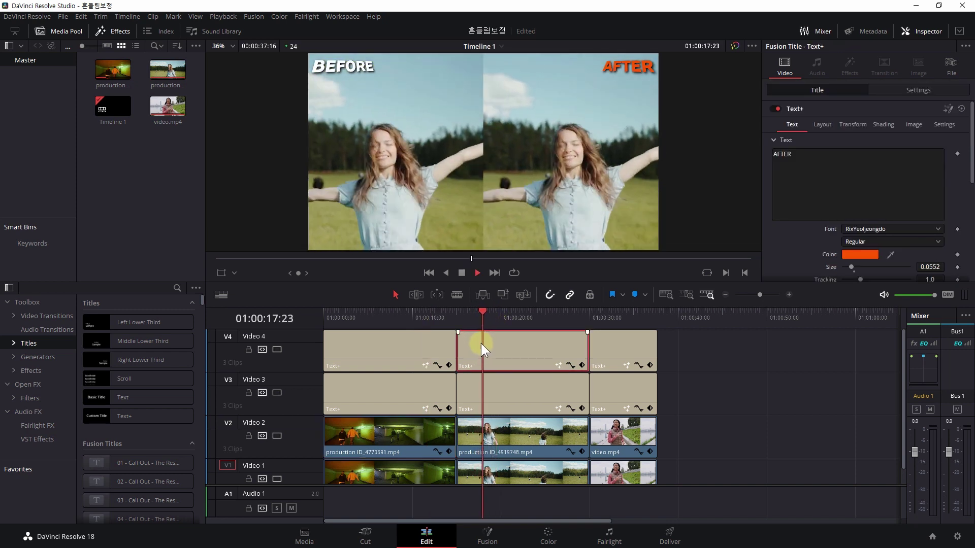
key(space)
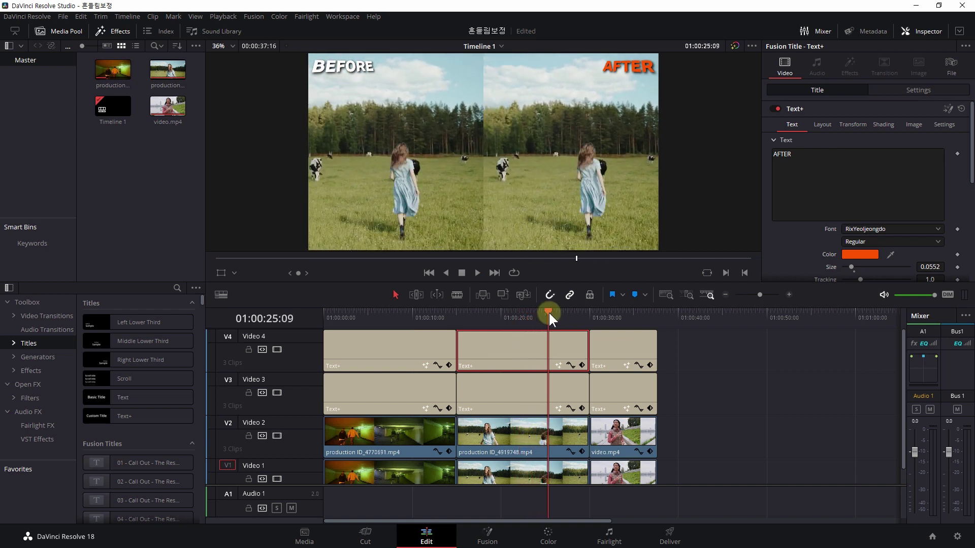
key(space)
click(544, 440)
key(space)
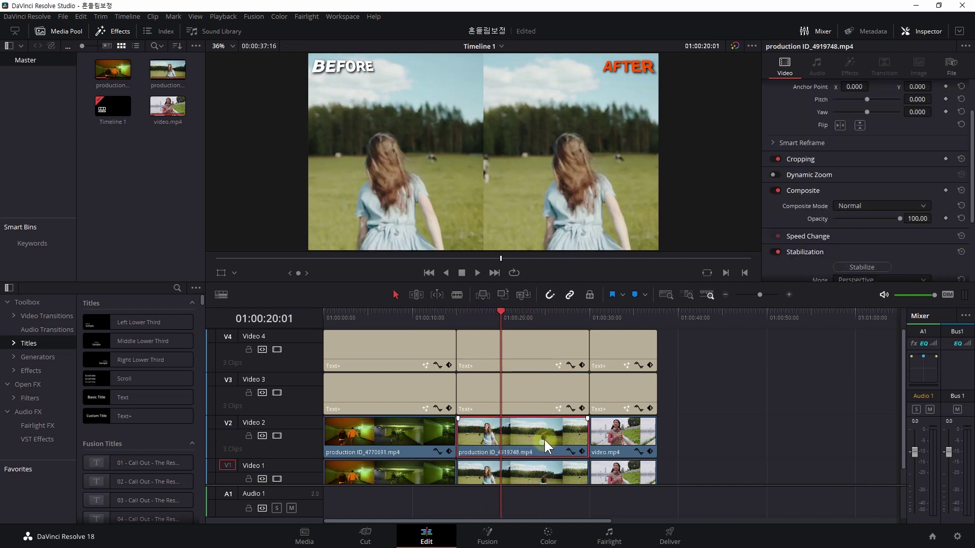
Turn off the Zoom option for the field clip and stabilize it in Perspective mode
scroll(853, 223, down, 4)
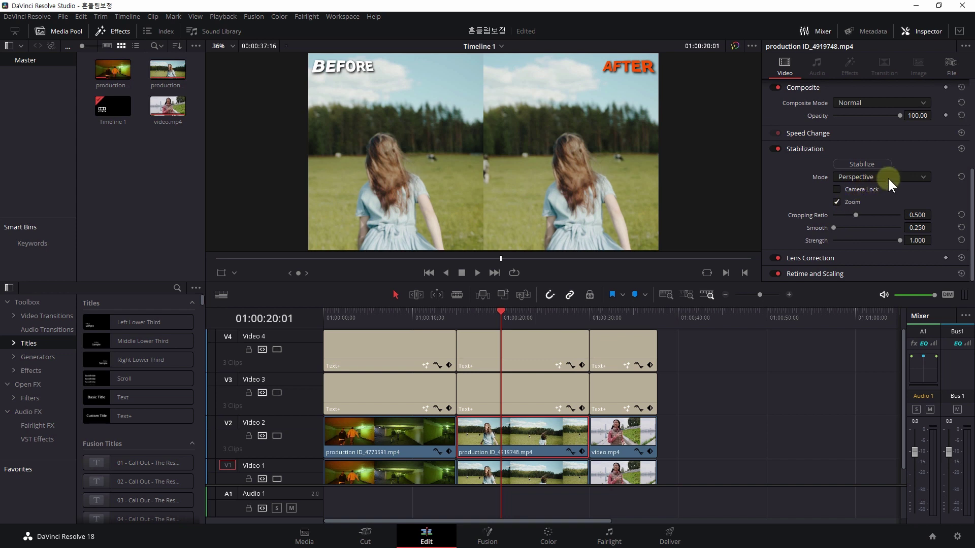
click(912, 175)
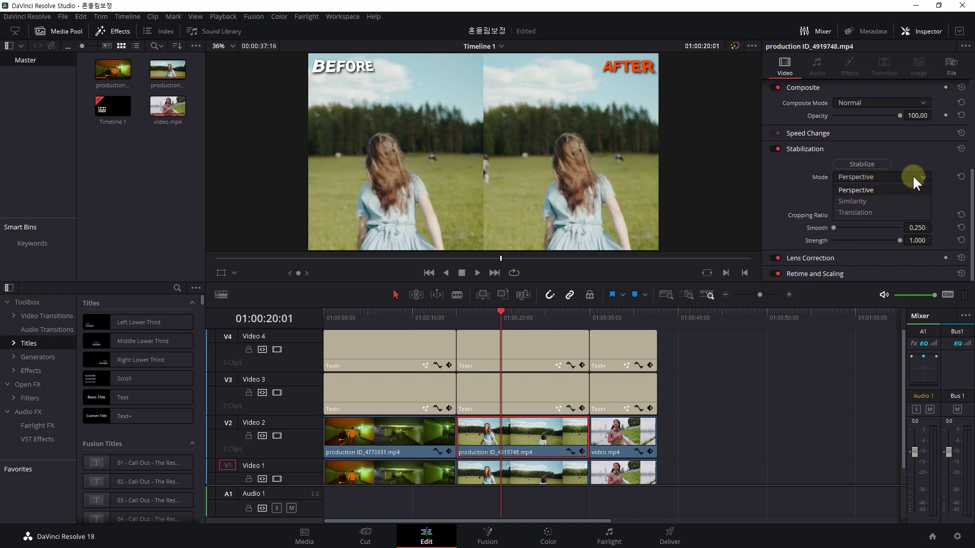
click(913, 175)
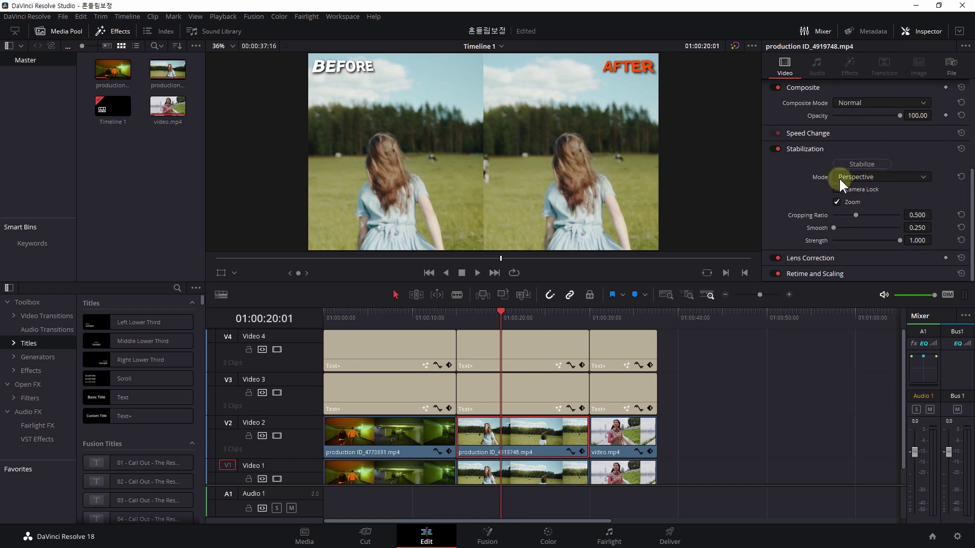
click(838, 202)
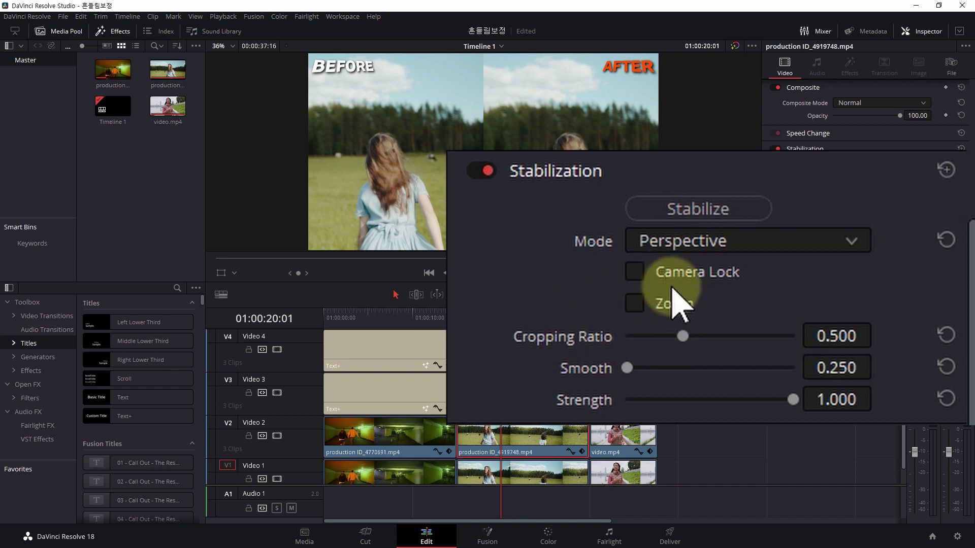
click(882, 163)
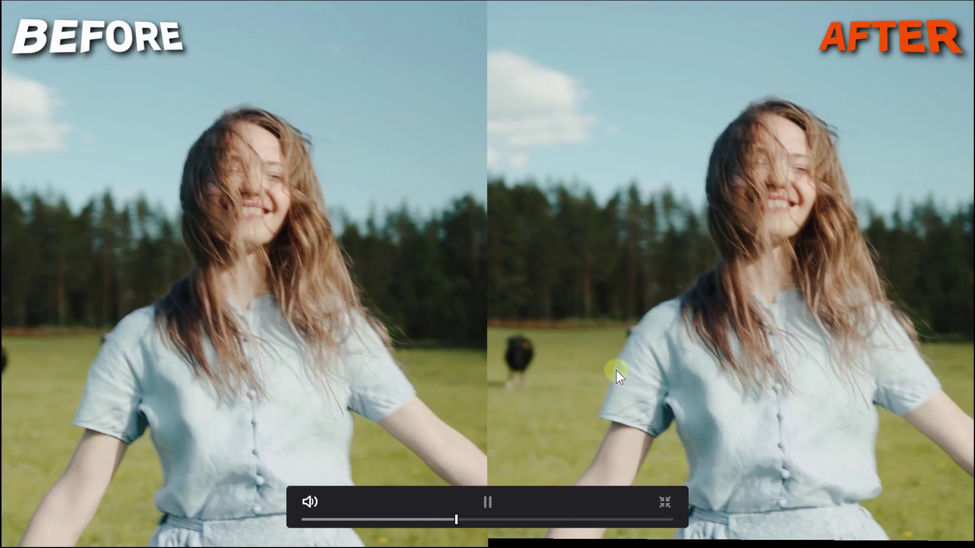
Play and pause the field clip's before/after comparison full screen to examine the edges of the stabilized side
key(space)
key(space)
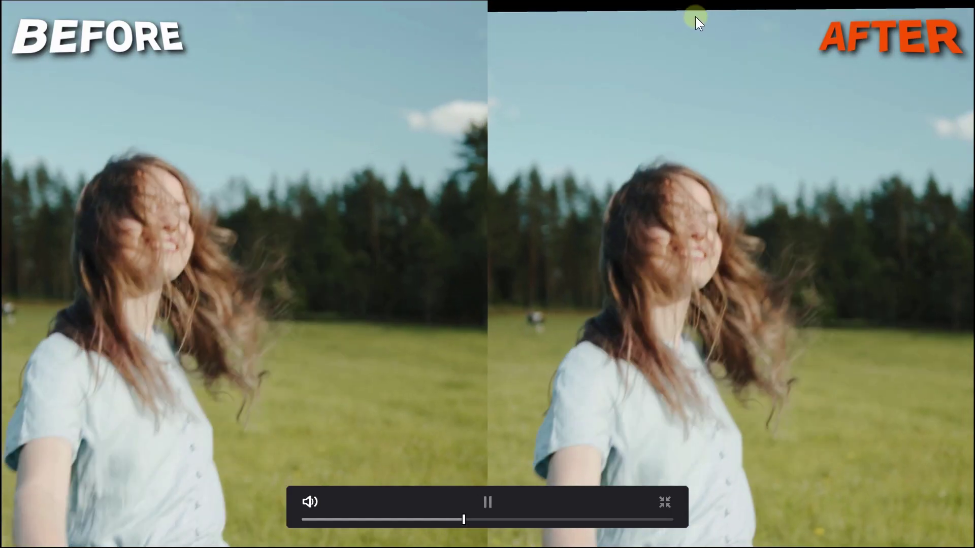
key(space)
key(space)
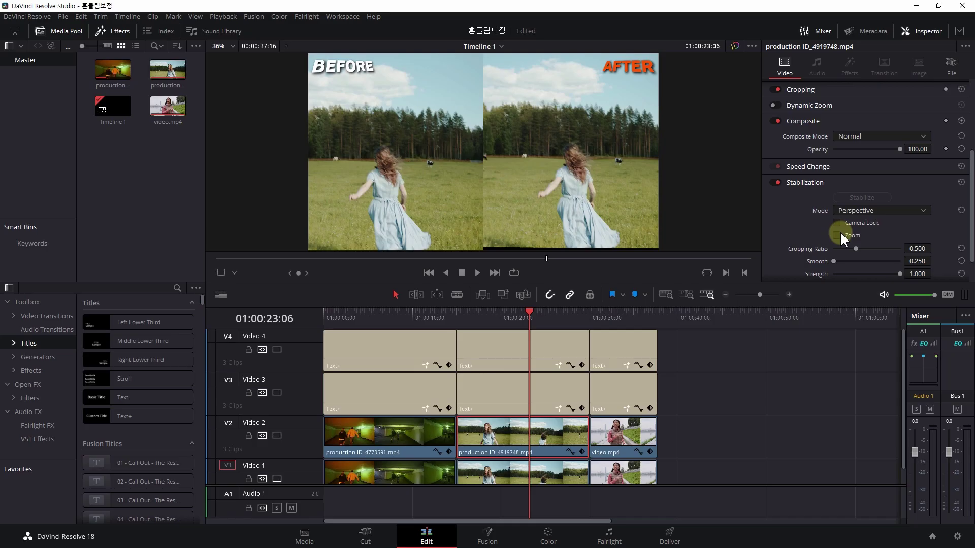
Toggle the field clip's stabilization Zoom option off and on to compare both framings, leaving it turned on
click(840, 233)
click(840, 235)
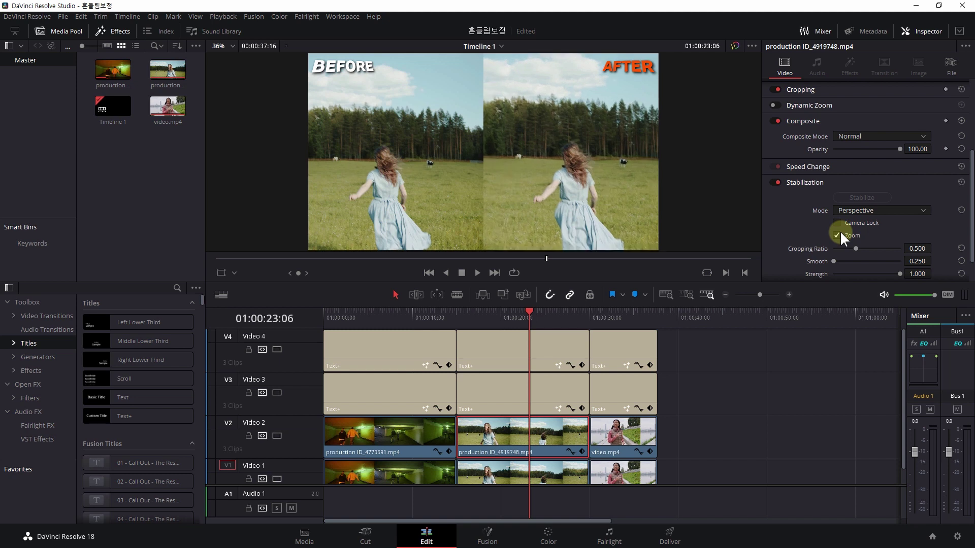
click(838, 235)
click(838, 231)
click(837, 233)
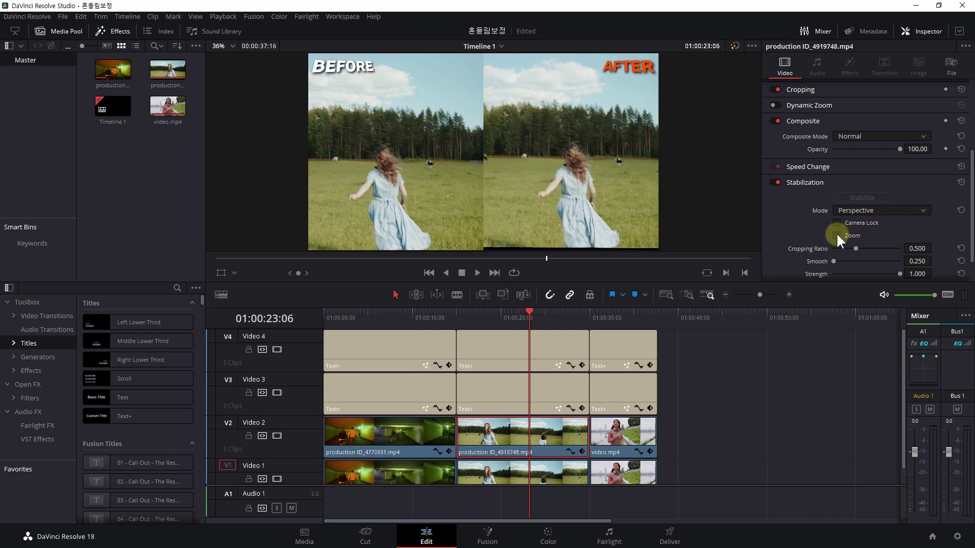
click(837, 233)
click(836, 234)
click(836, 233)
Review the field clip full screen with Zoom enabled, playing it from an earlier point and leaving the full-screen view
key(ctrl+f)
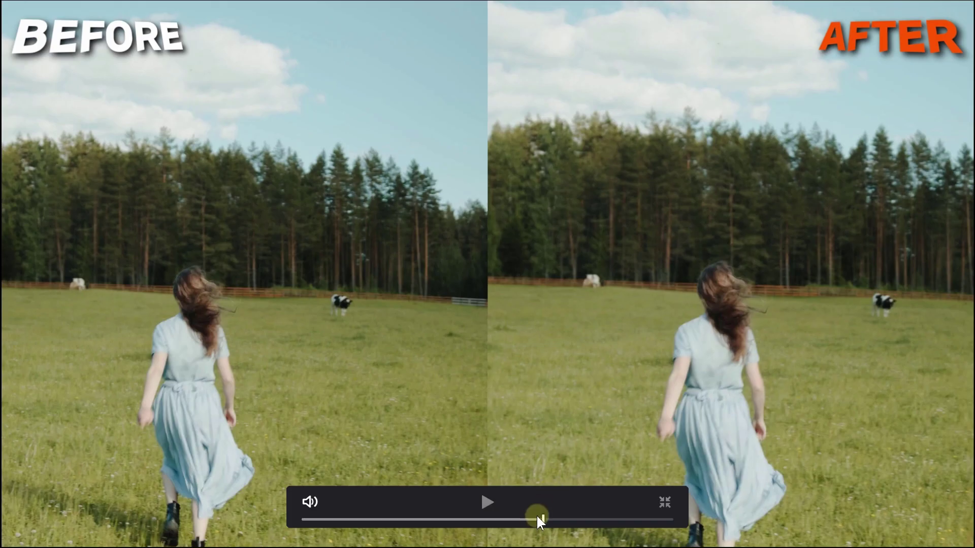
drag(495, 519, 482, 520)
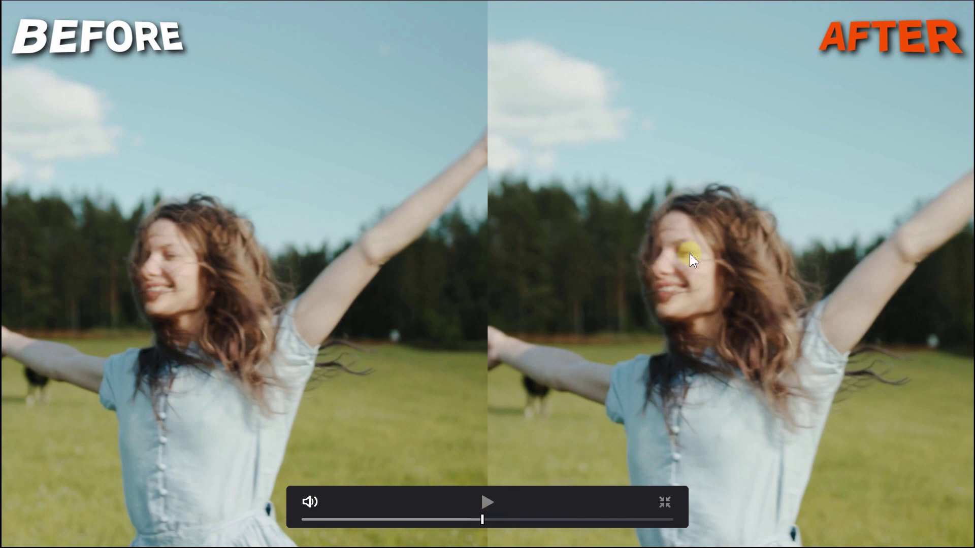
key(space)
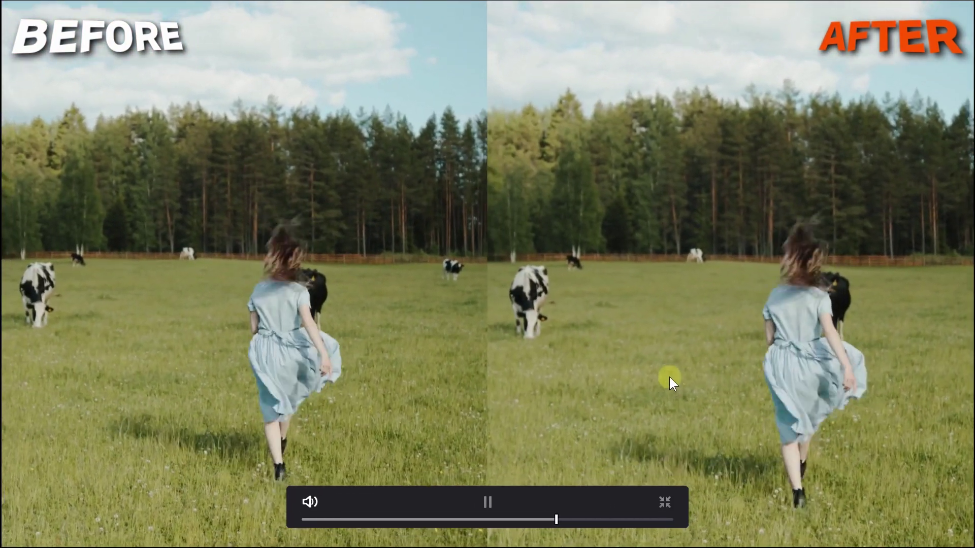
key(Escape)
Play back the jogging footage at the end of the timeline full screen and replay part of it
mouse_move(608, 310)
mouse_down()
mouse_move(617, 312)
mouse_move(598, 327)
mouse_up()
key(space)
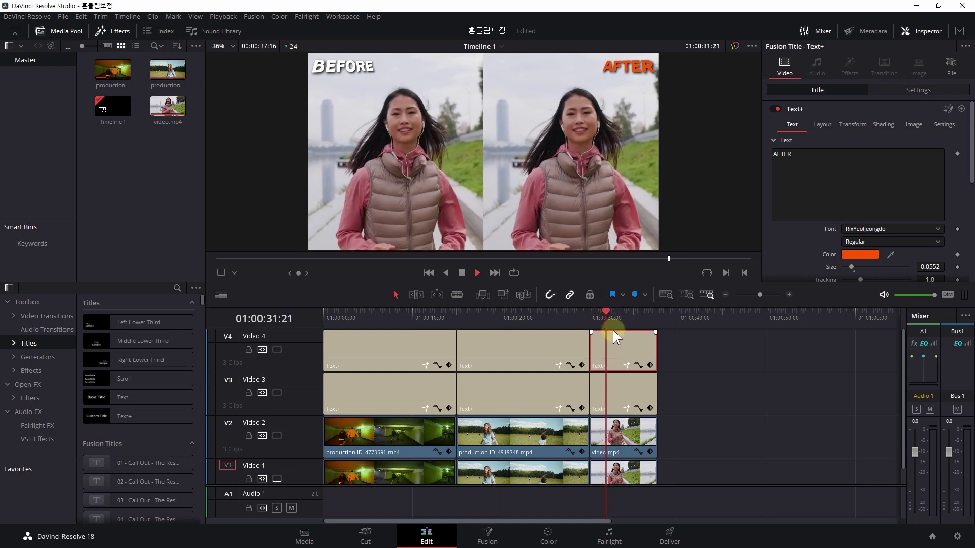
key(ctrl+f)
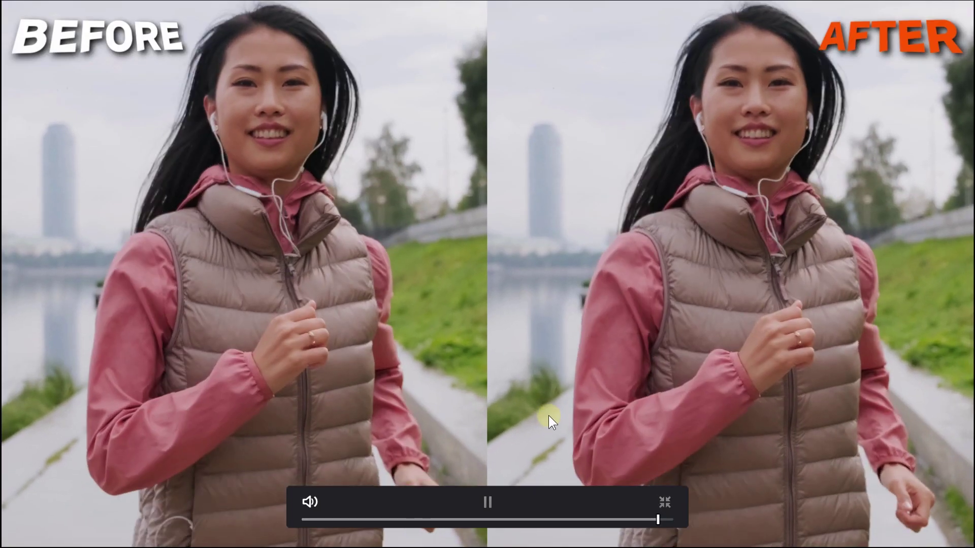
key(space)
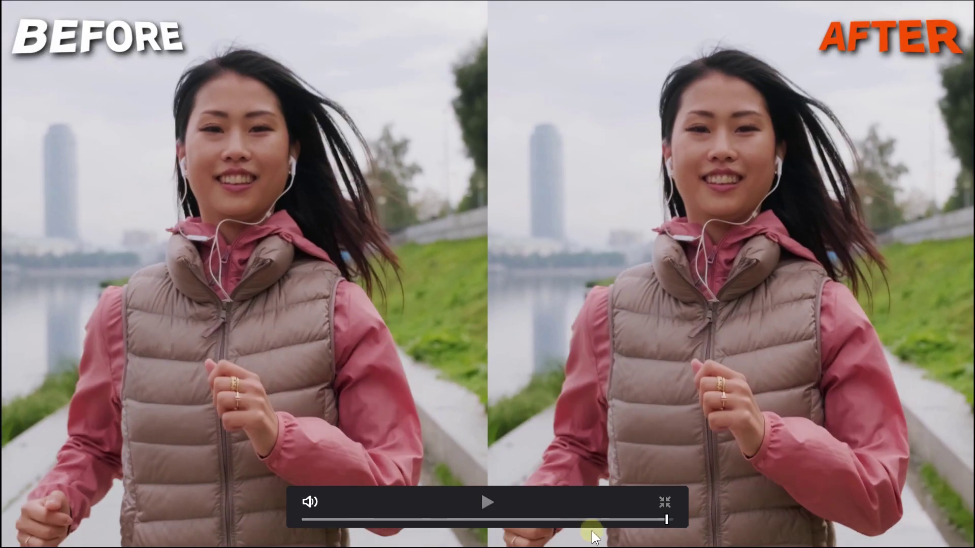
click(607, 519)
key(space)
key(space)
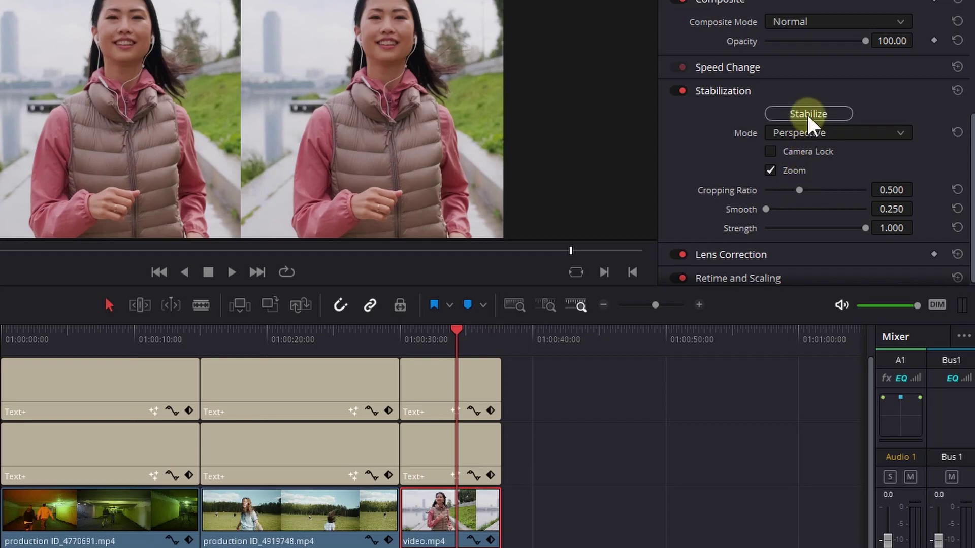
Stabilize the jogging clip video.mp4 in Perspective mode with Zoom on and review the comparison full screen
click(805, 116)
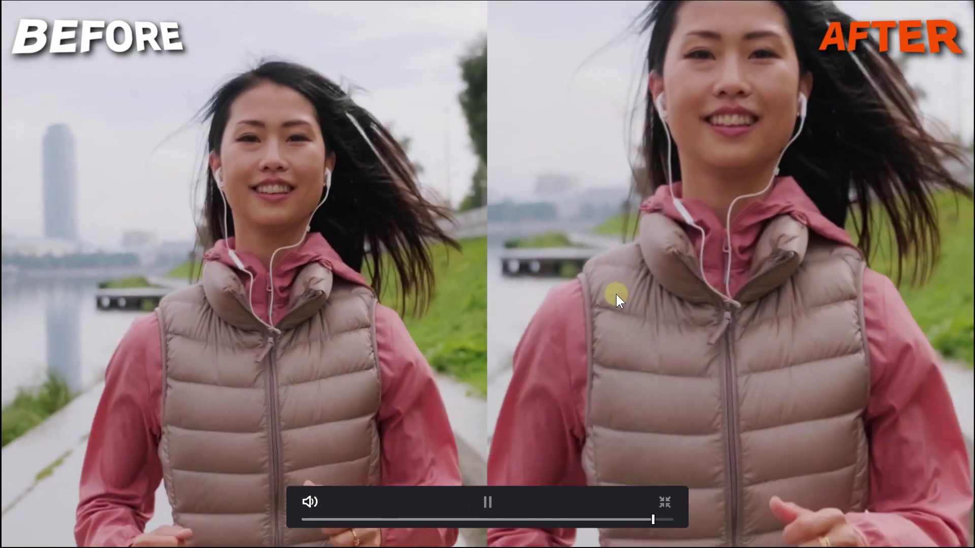
click(567, 302)
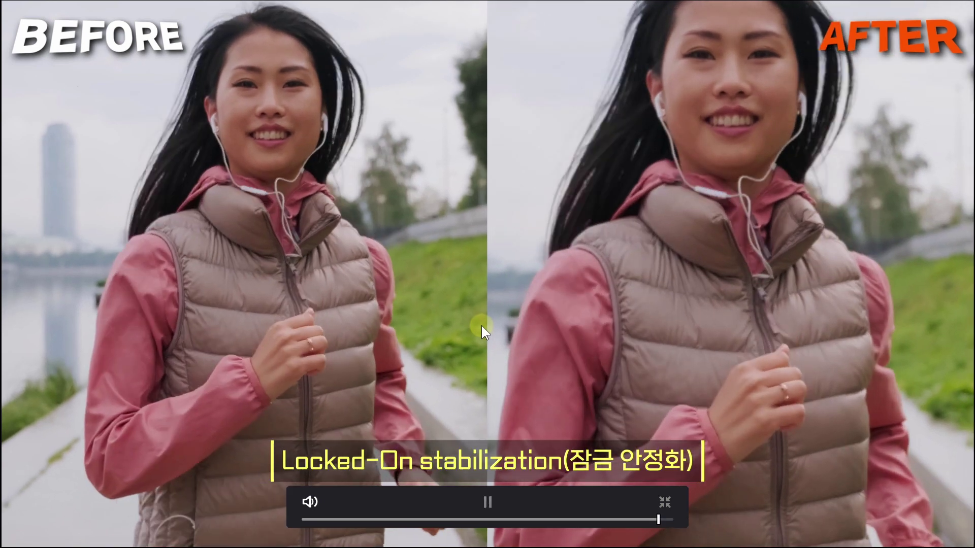
click(584, 385)
key(Escape)
Open the video.mp4 clip on Video 2 in the Fusion page and add a Planar Tracker node after MediaIn1
right_click(613, 444)
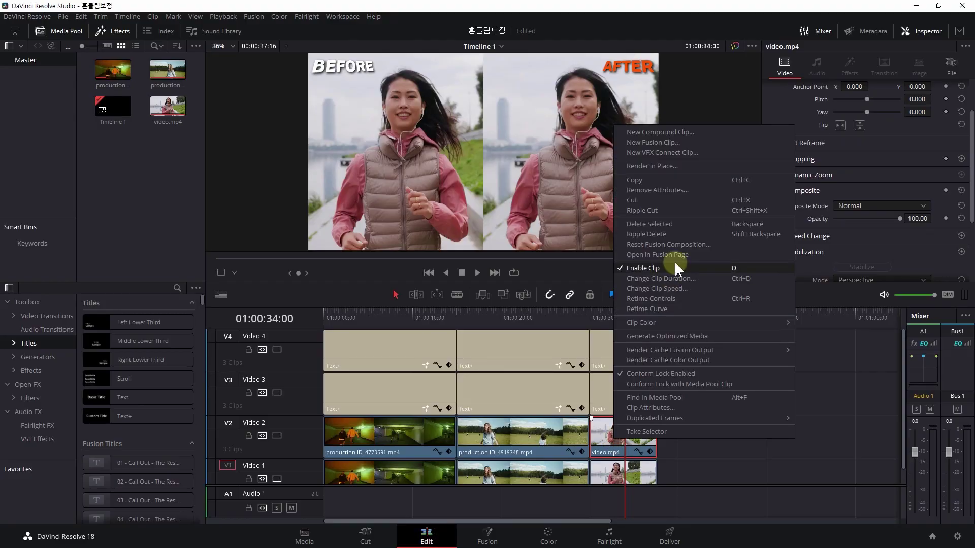
click(699, 254)
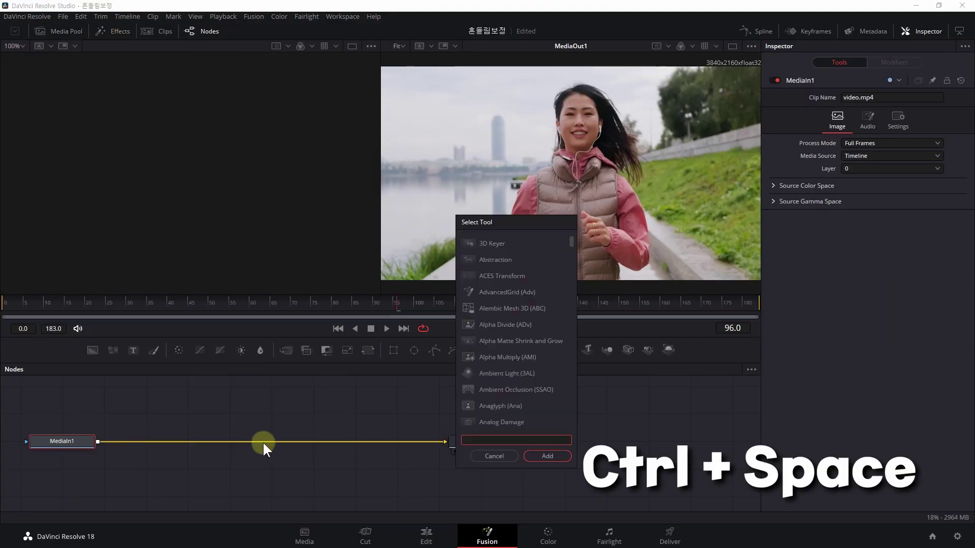
text(plan)
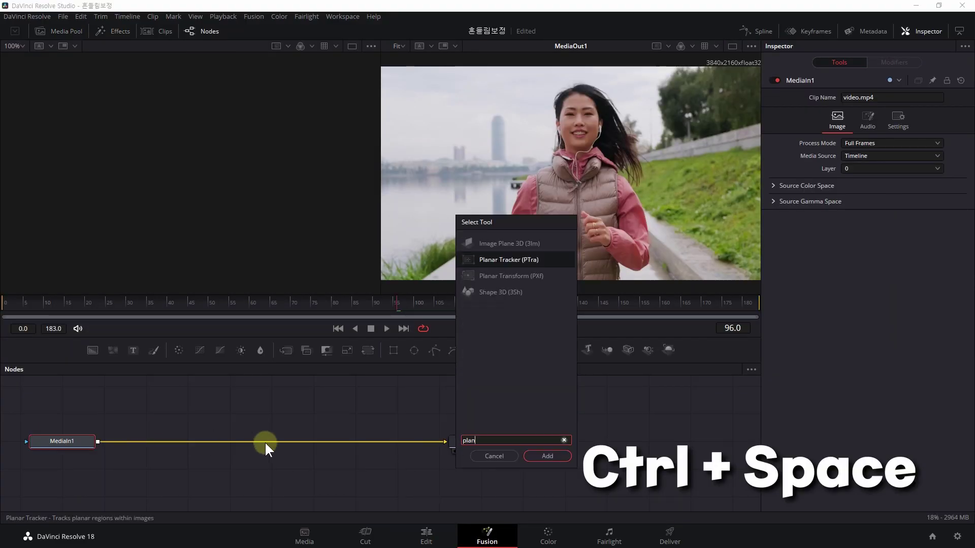
click(528, 456)
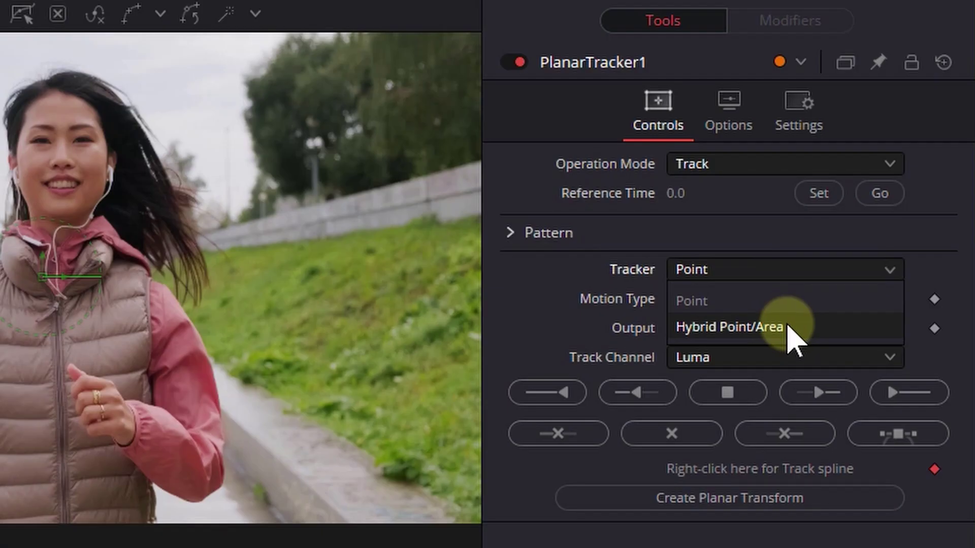
Set the planar tracker to Hybrid Point/Area with Translation as its motion type
click(788, 327)
click(855, 301)
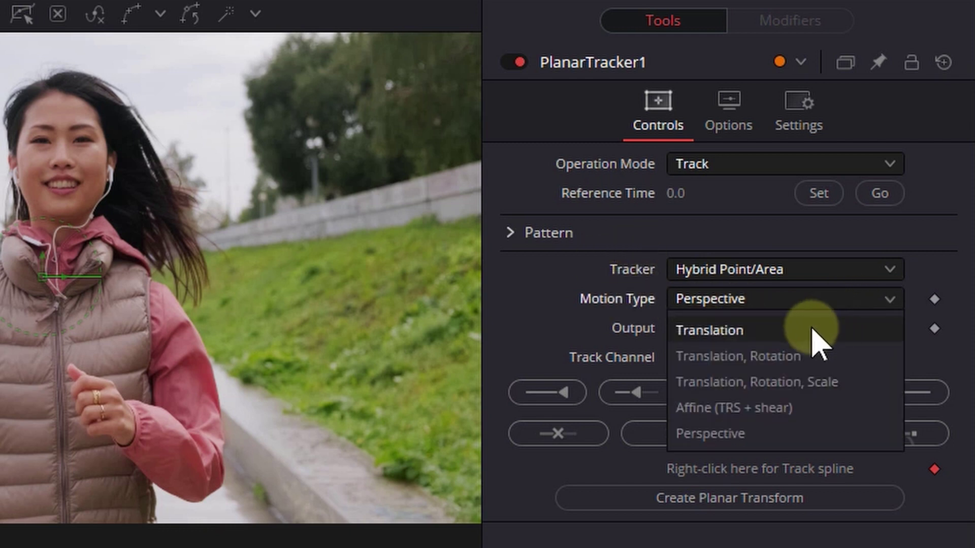
click(745, 334)
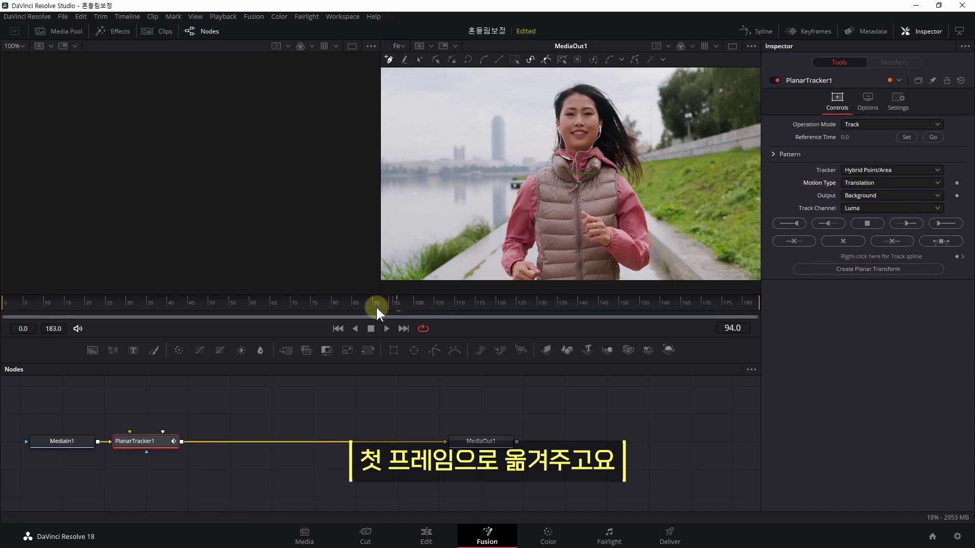
At frame 0, draw a closed tracking outline around the jogger's nose and mouth
drag(376, 311, 4, 314)
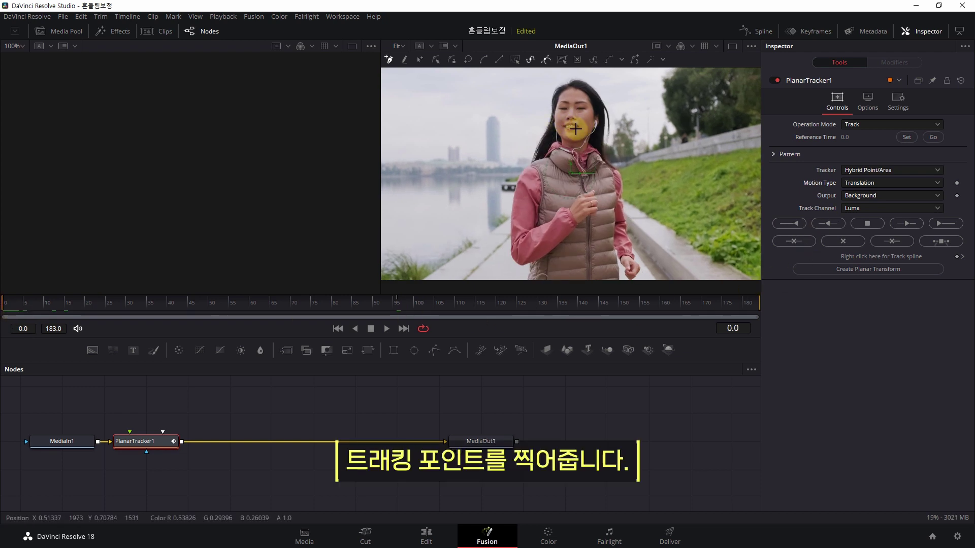
scroll(579, 131, up, 2)
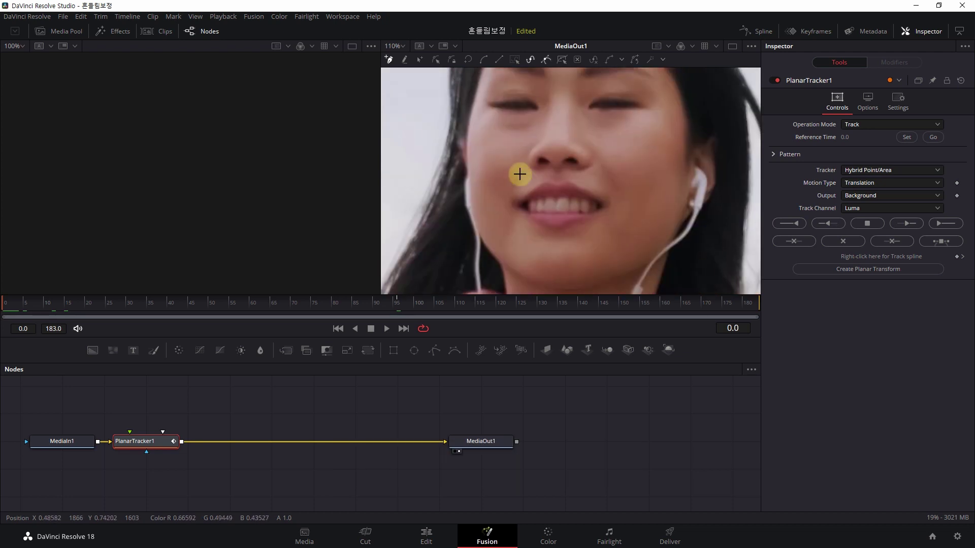
click(506, 160)
click(524, 147)
click(550, 144)
click(581, 144)
click(601, 149)
click(615, 169)
click(625, 187)
click(626, 203)
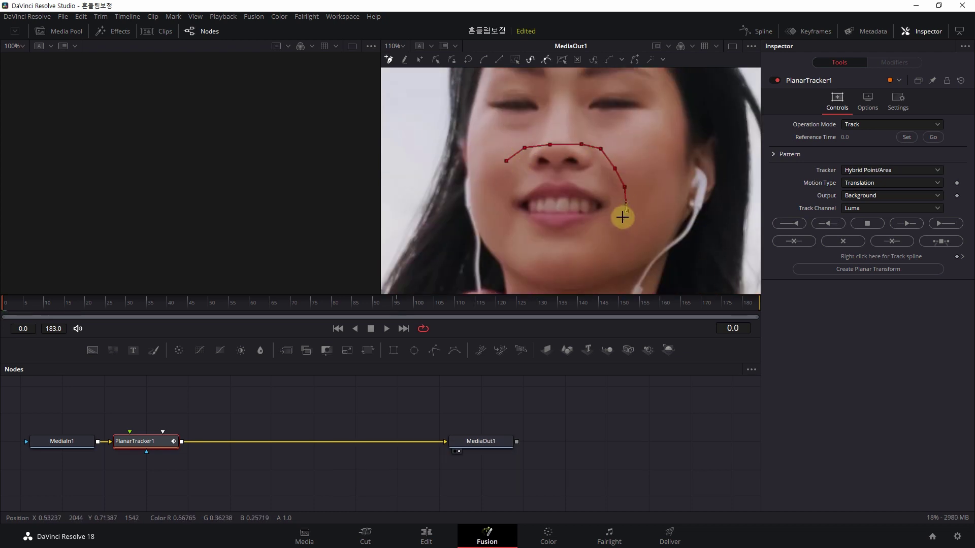
click(626, 211)
click(613, 223)
click(591, 234)
click(546, 238)
click(520, 234)
click(501, 212)
click(496, 191)
click(498, 178)
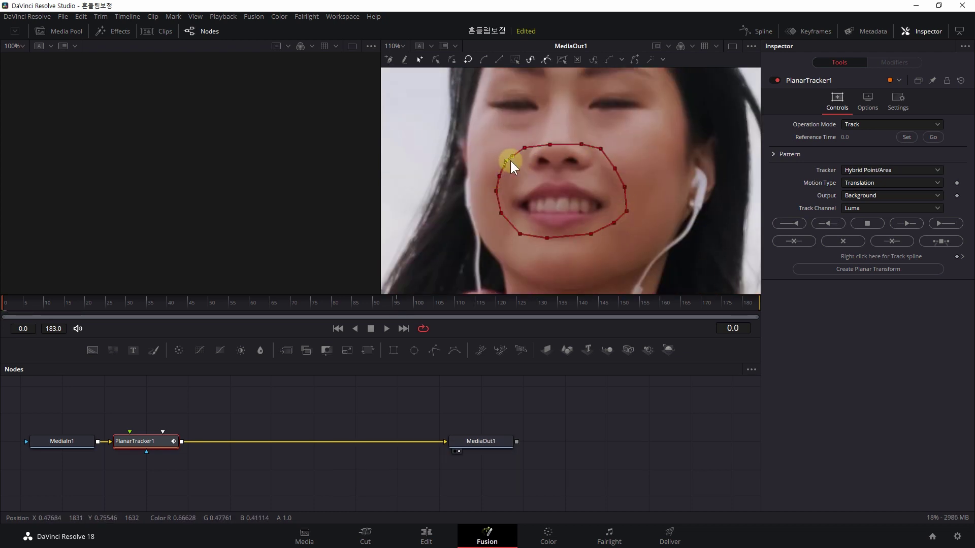
Fit the image in the viewer, set the tracker's reference time at frame 0 and track forward to the last frame
click(401, 46)
click(399, 60)
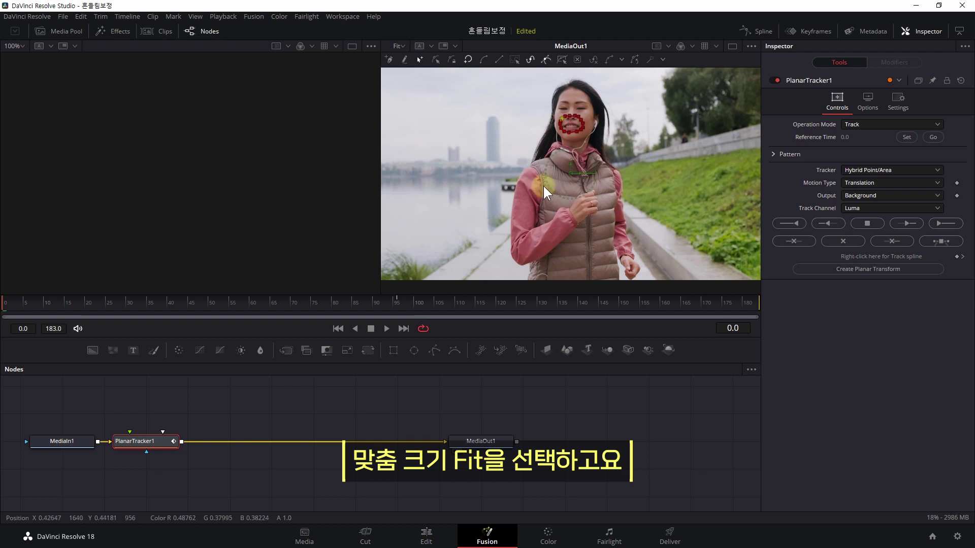
click(906, 137)
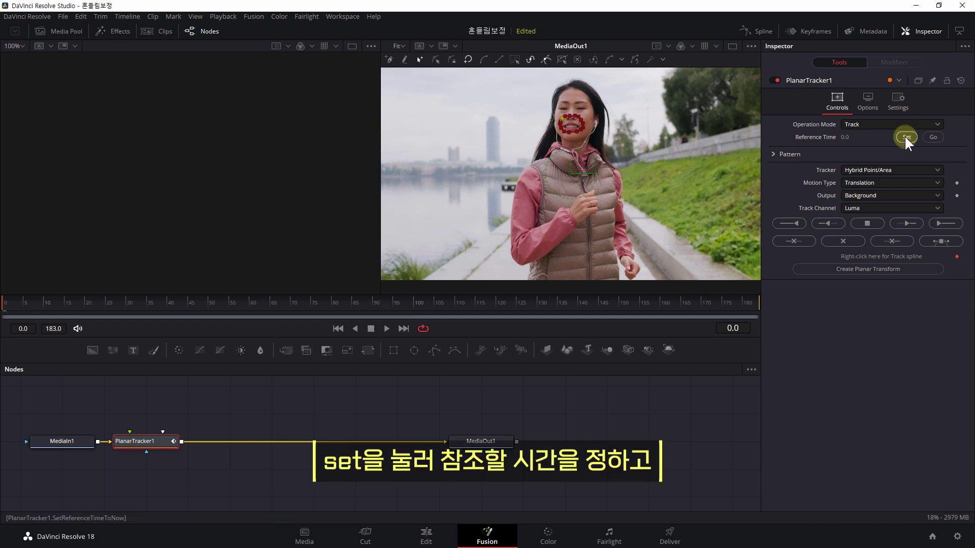
click(947, 224)
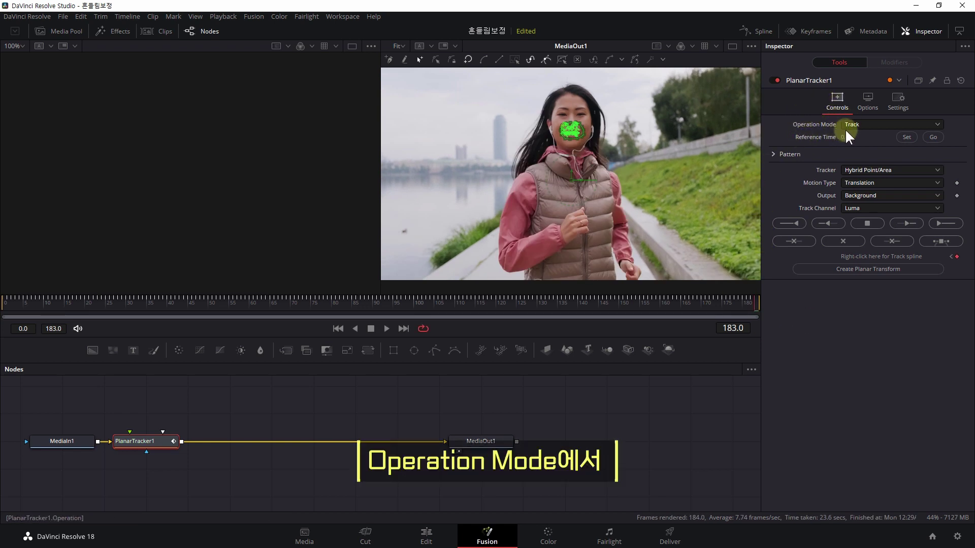
Set the planar tracker's operation mode to Stabilize and go to frame 169 to inspect the frame edges
click(938, 124)
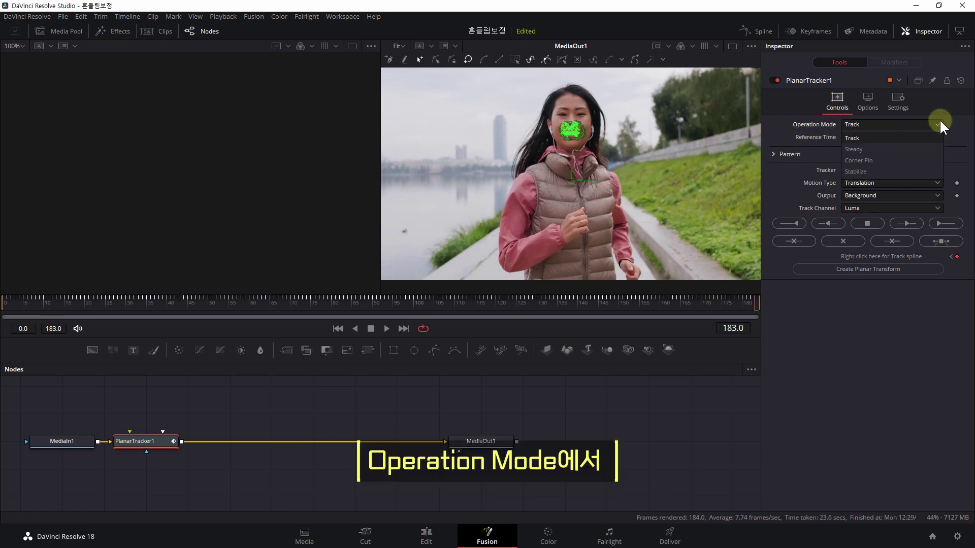
click(867, 172)
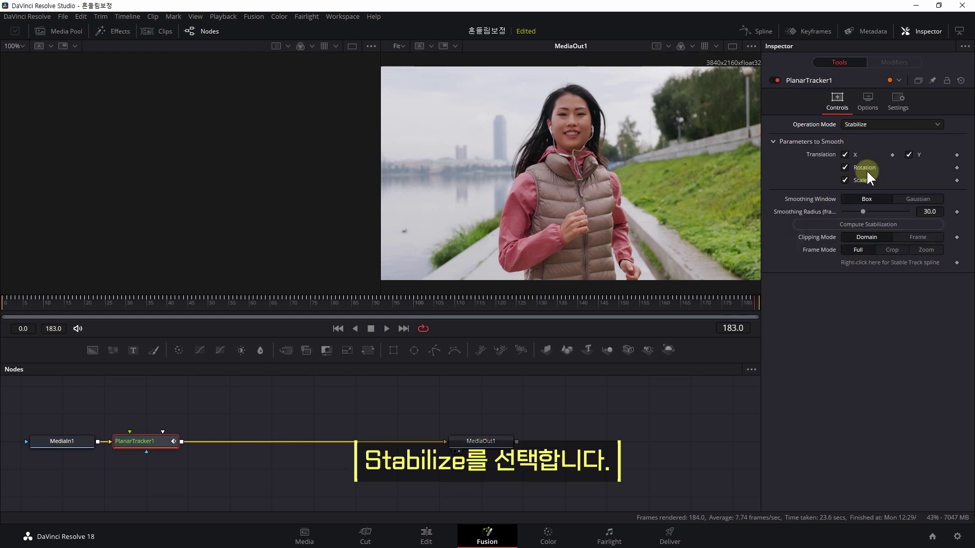
click(702, 297)
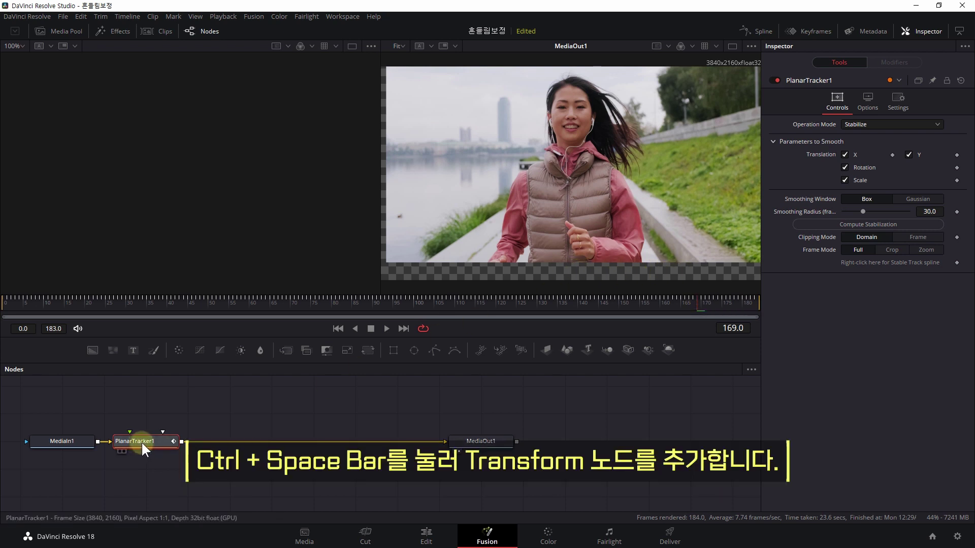
Add a Transform (Xf) node after PlanarTracker1 and increase its size to 1.206 to cover the empty edges
key(ctrl+space)
text(trans)
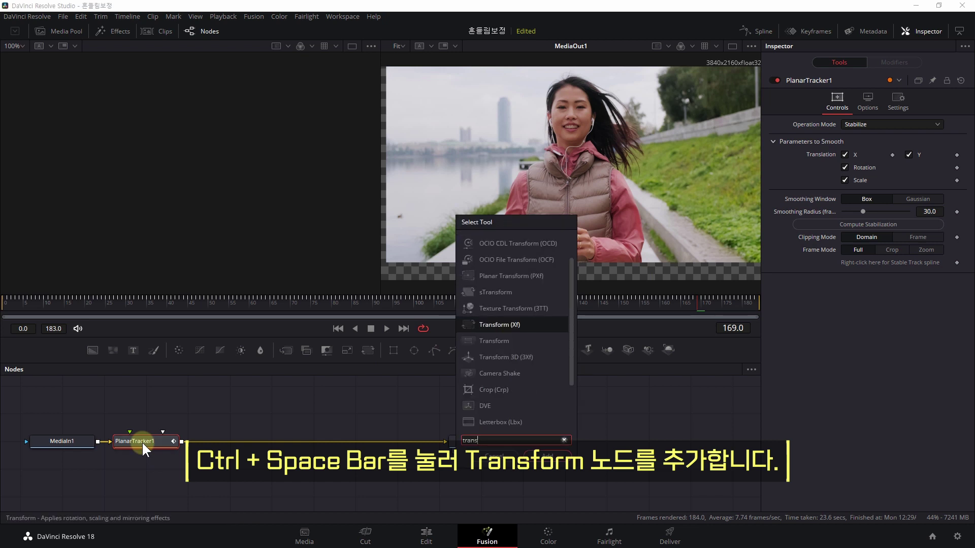
click(547, 453)
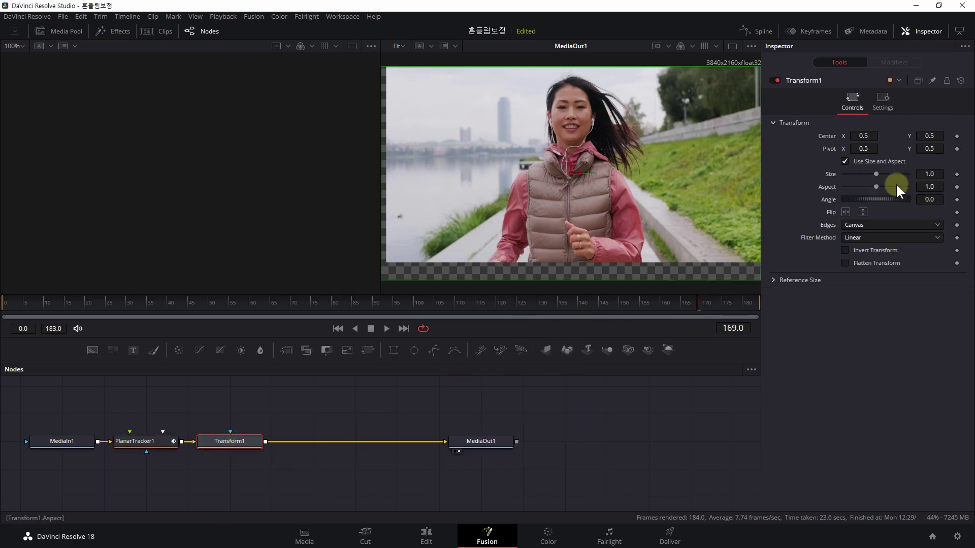
drag(928, 174, 955, 173)
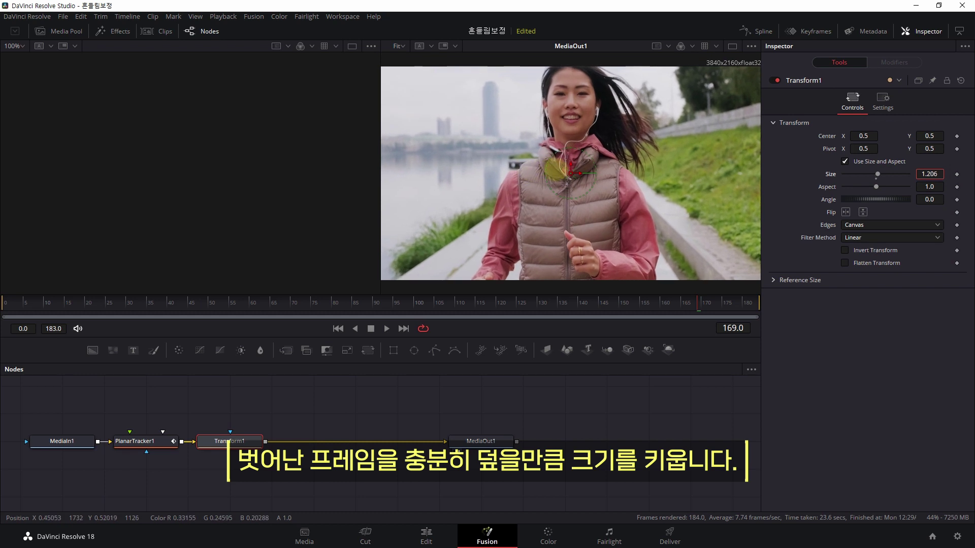